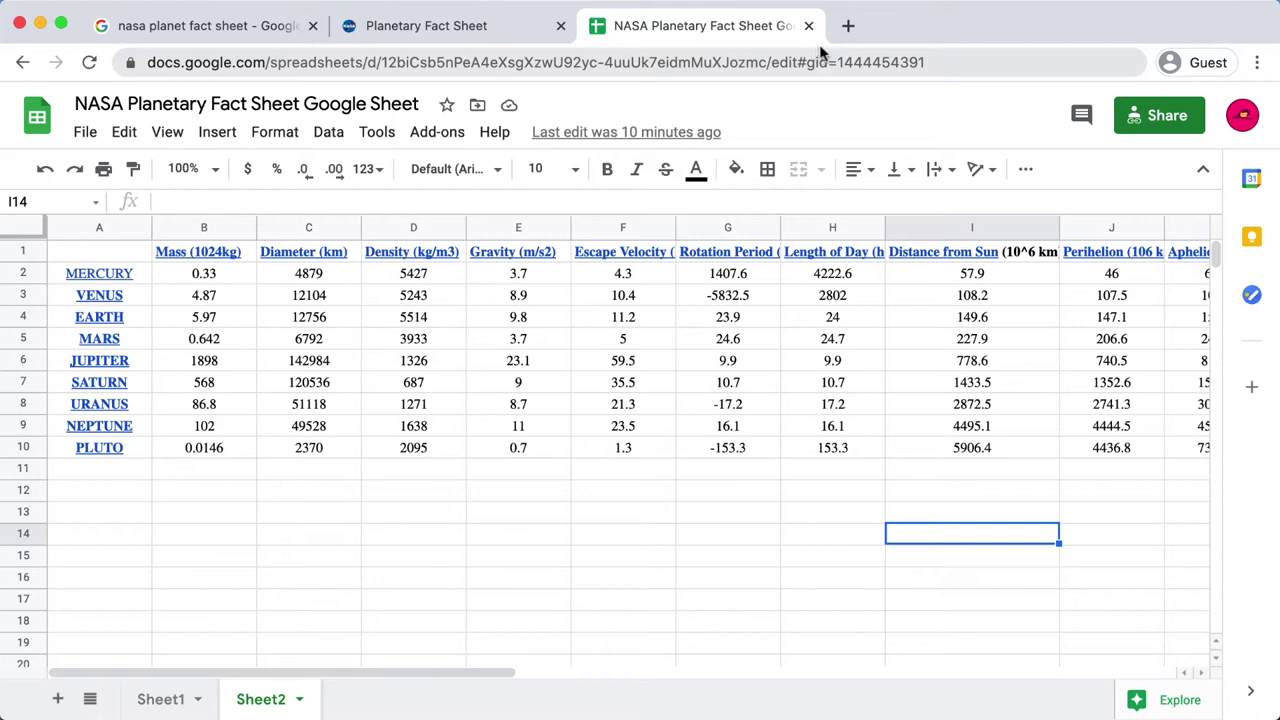
# Step: Review the metric table on NASA's Planetary Fact Sheet page and return to the Google Sheet with the planet data
pyautogui.click(447, 34)
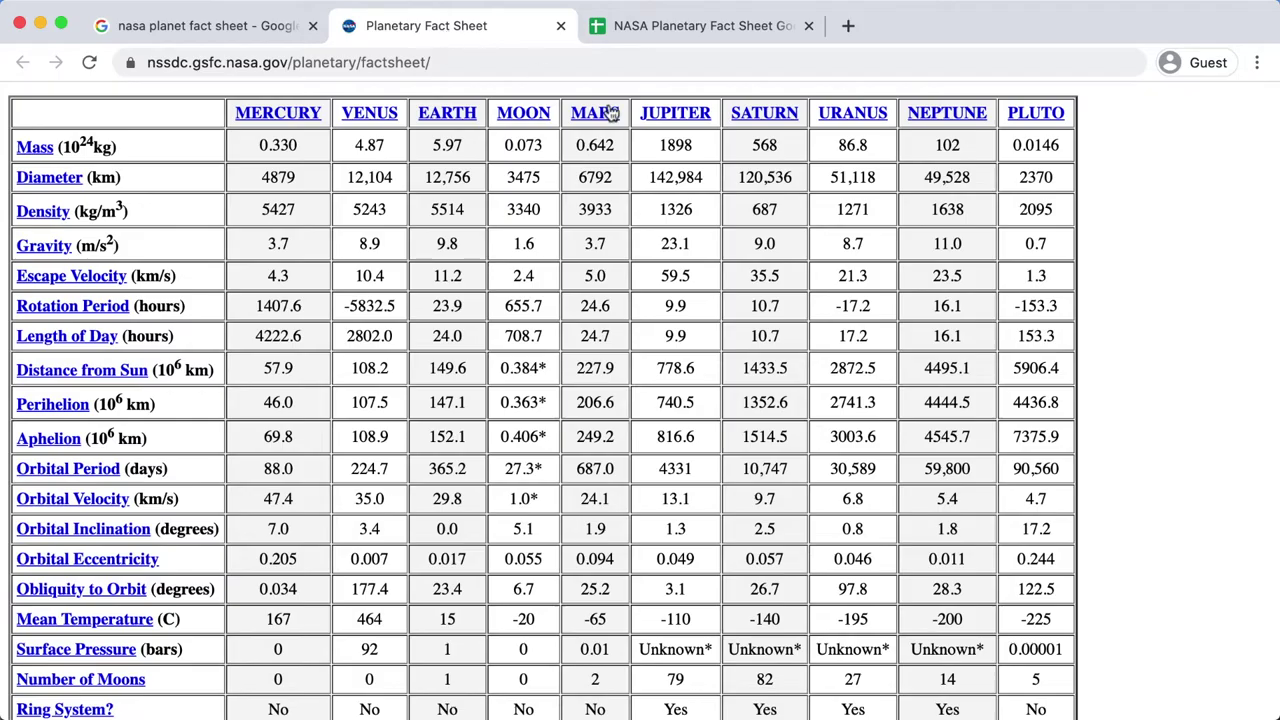
pyautogui.scroll(2, 473, 156)
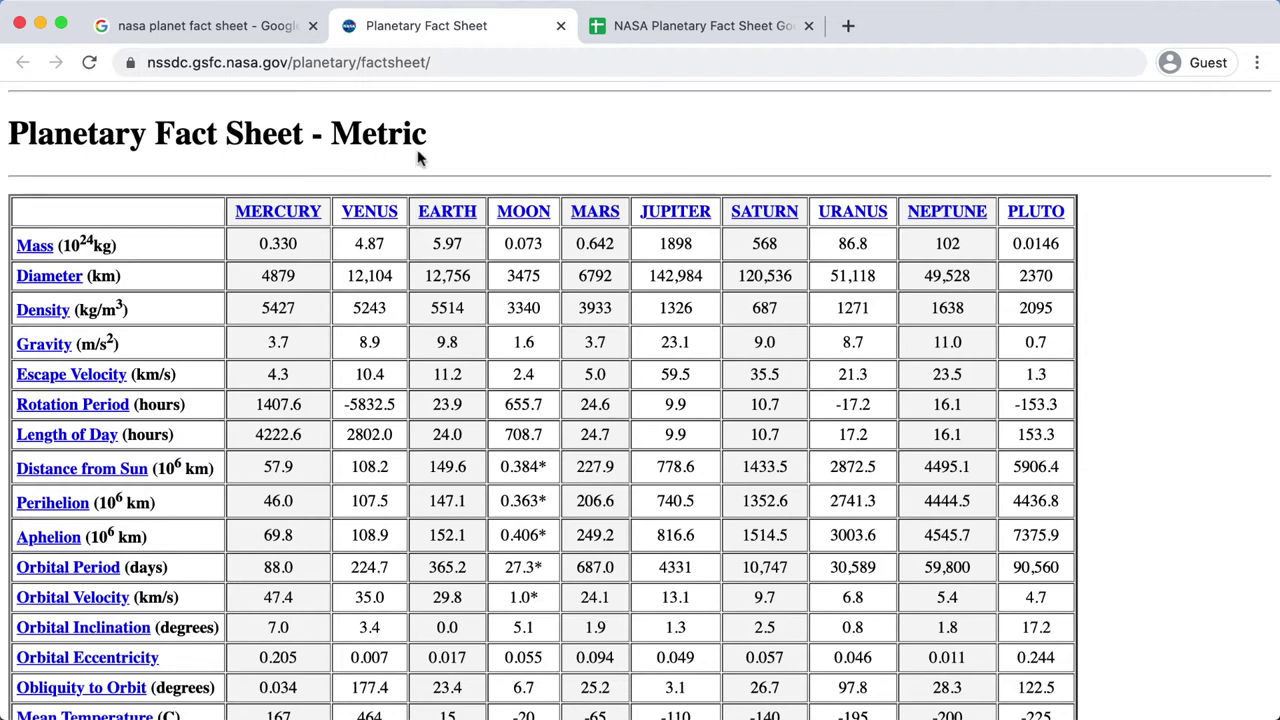
pyautogui.click(660, 30)
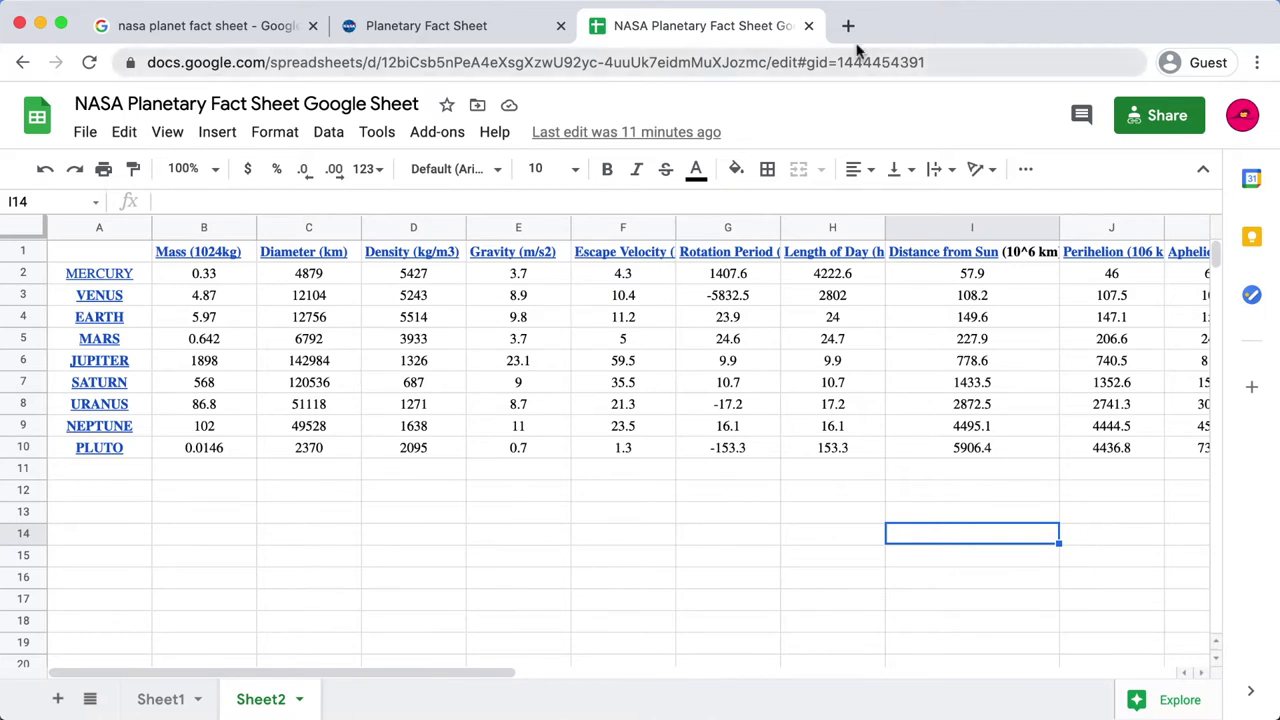
# Step: Search for google earth in a new browser tab, open the official Google Earth page and launch the web version
pyautogui.click(848, 27)
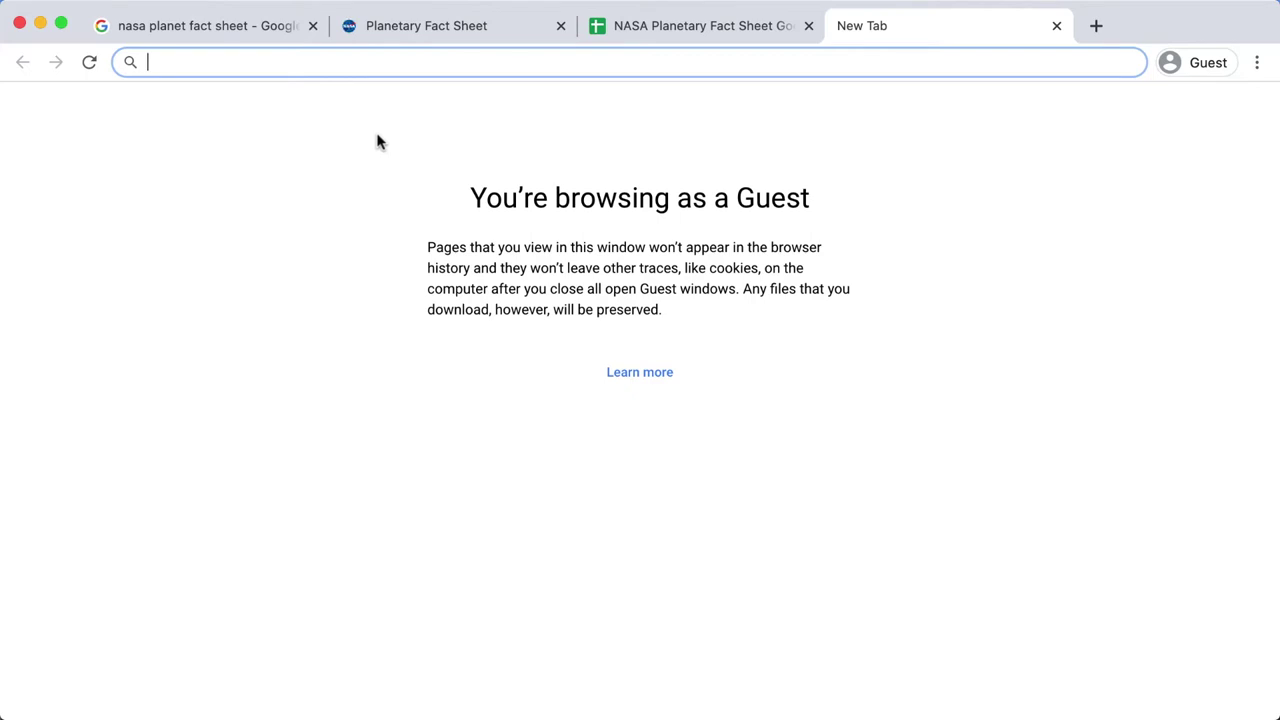
pyautogui.write('google earth')
pyautogui.press('Return')
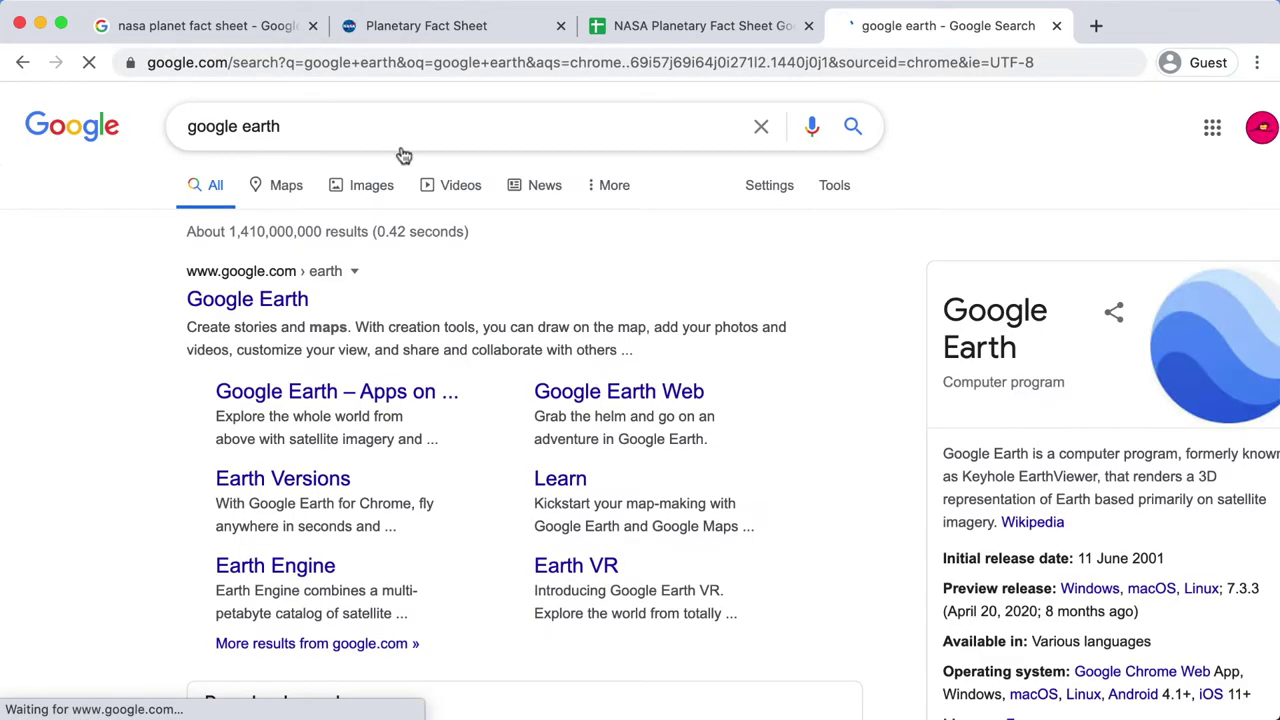
pyautogui.click(247, 303)
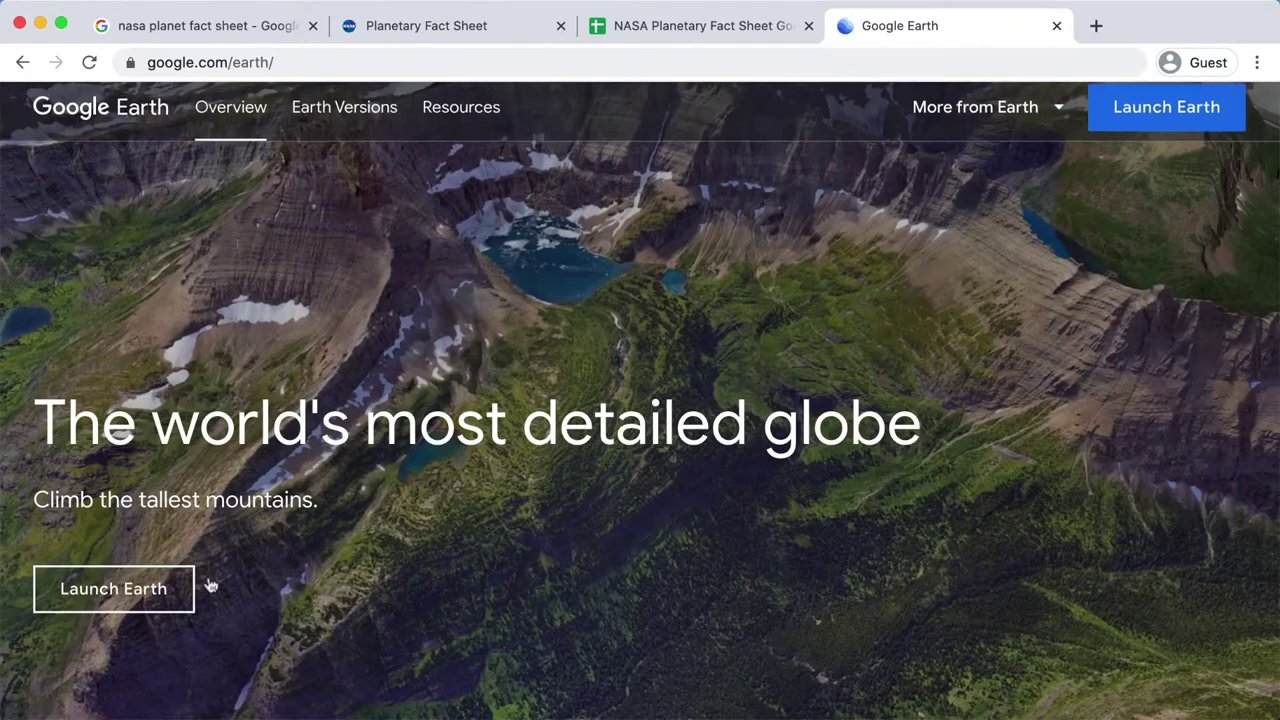
pyautogui.click(124, 604)
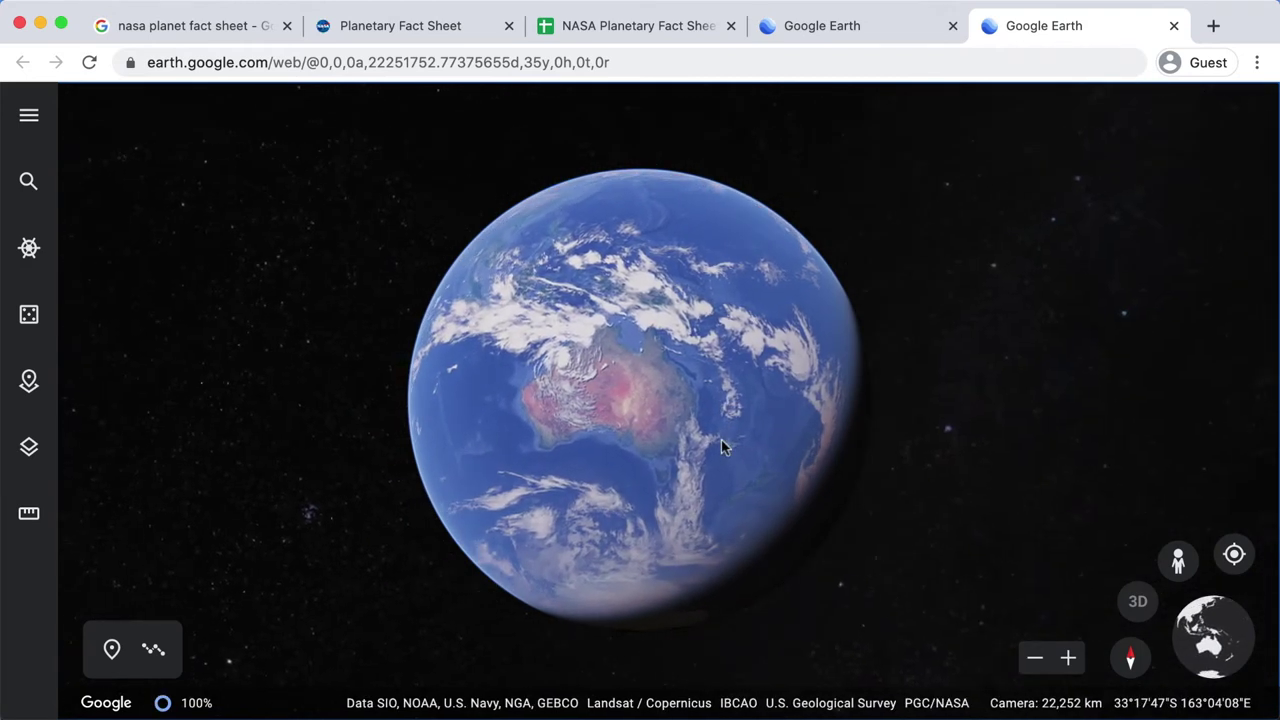
# Step: Bring Melbourne and its bay into view on the globe and close the leftover Google Earth landing page
pyautogui.scroll(3, 658, 454)
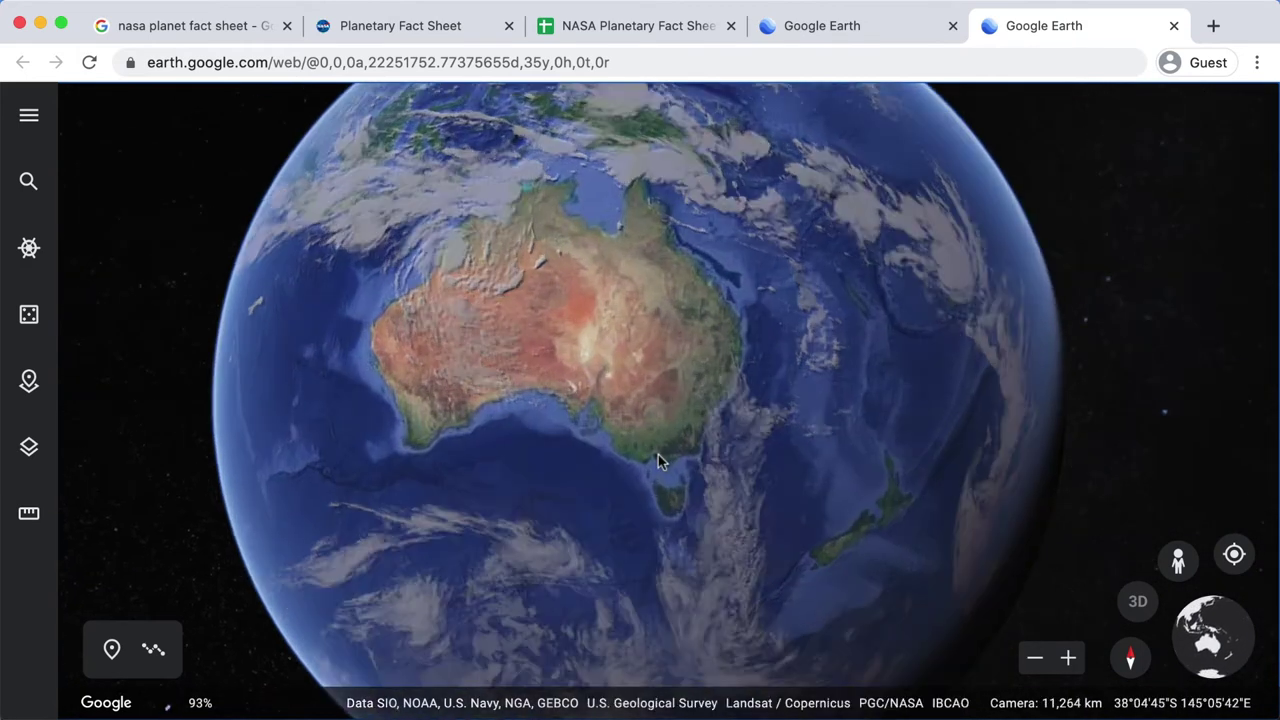
pyautogui.scroll(3, 658, 461)
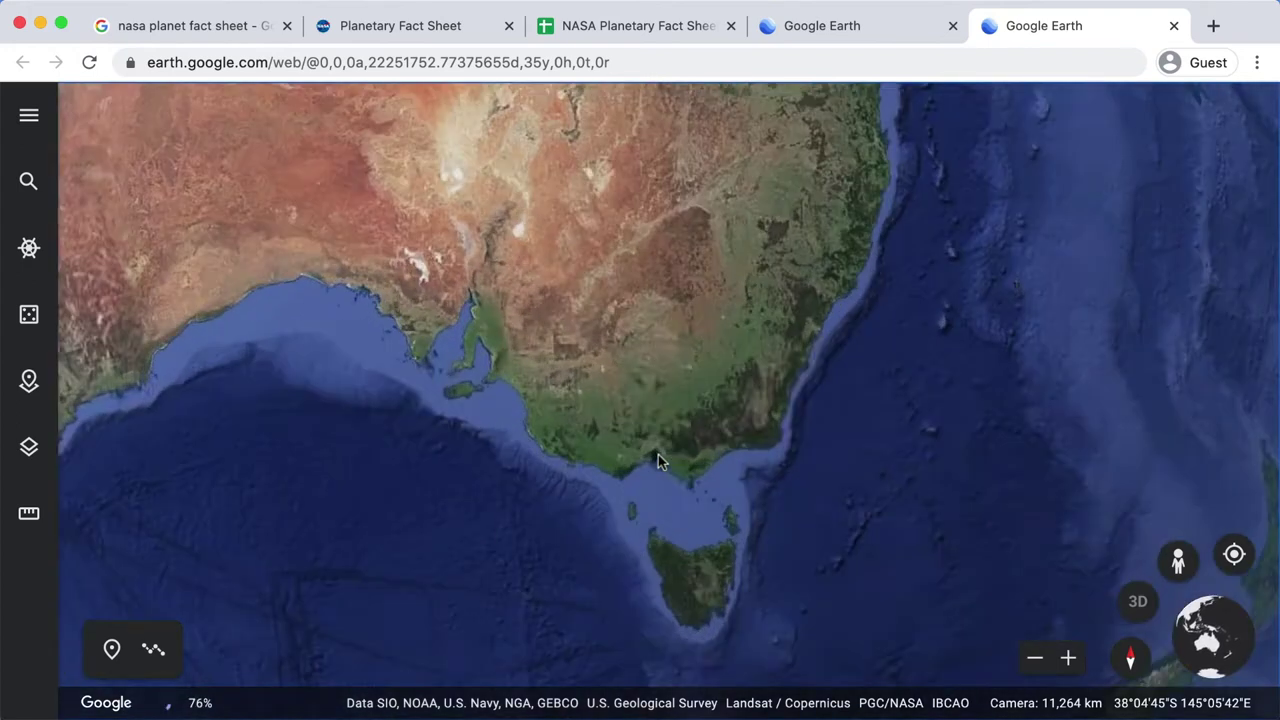
pyautogui.scroll(5, 658, 461)
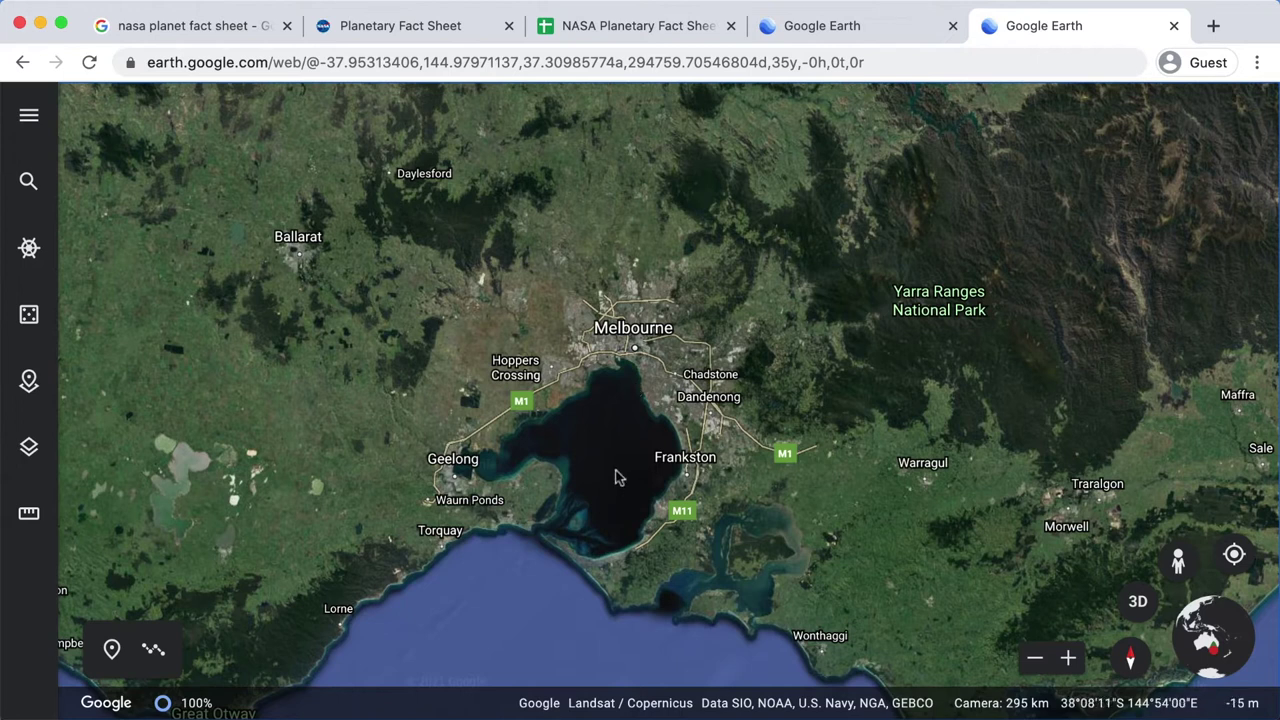
pyautogui.click(1037, 660)
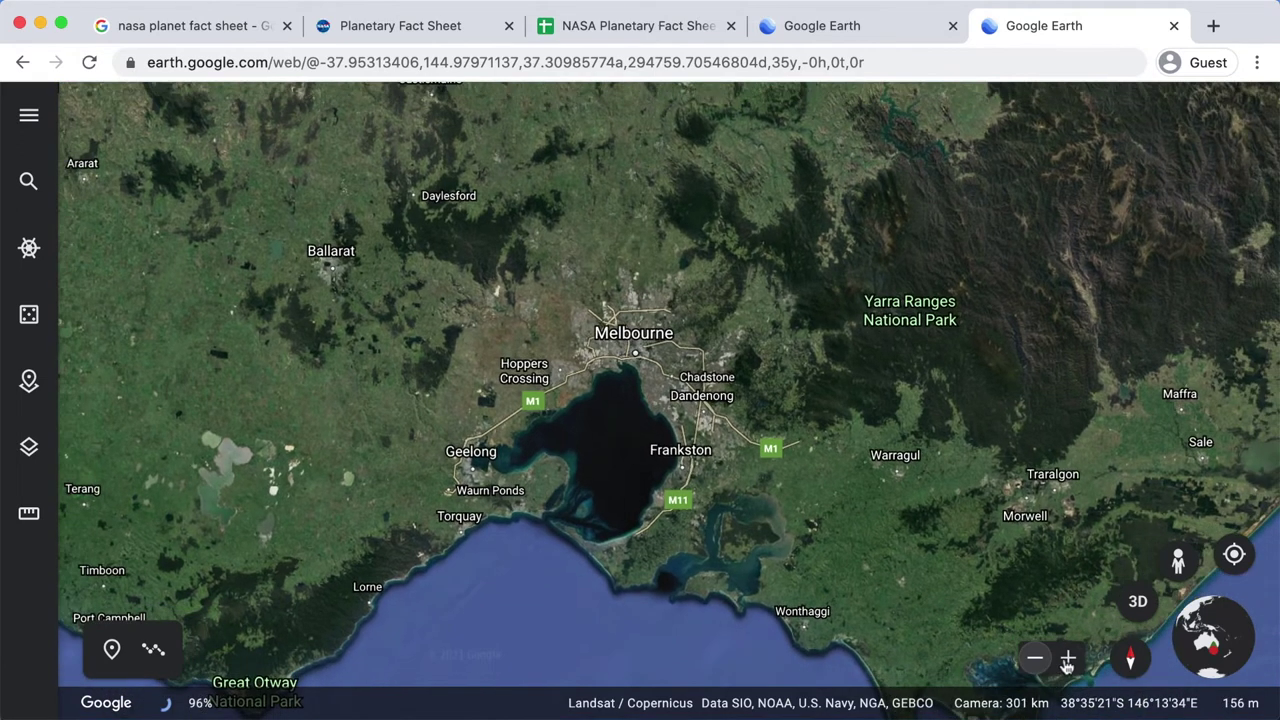
pyautogui.click(1068, 660)
pyautogui.click(953, 25)
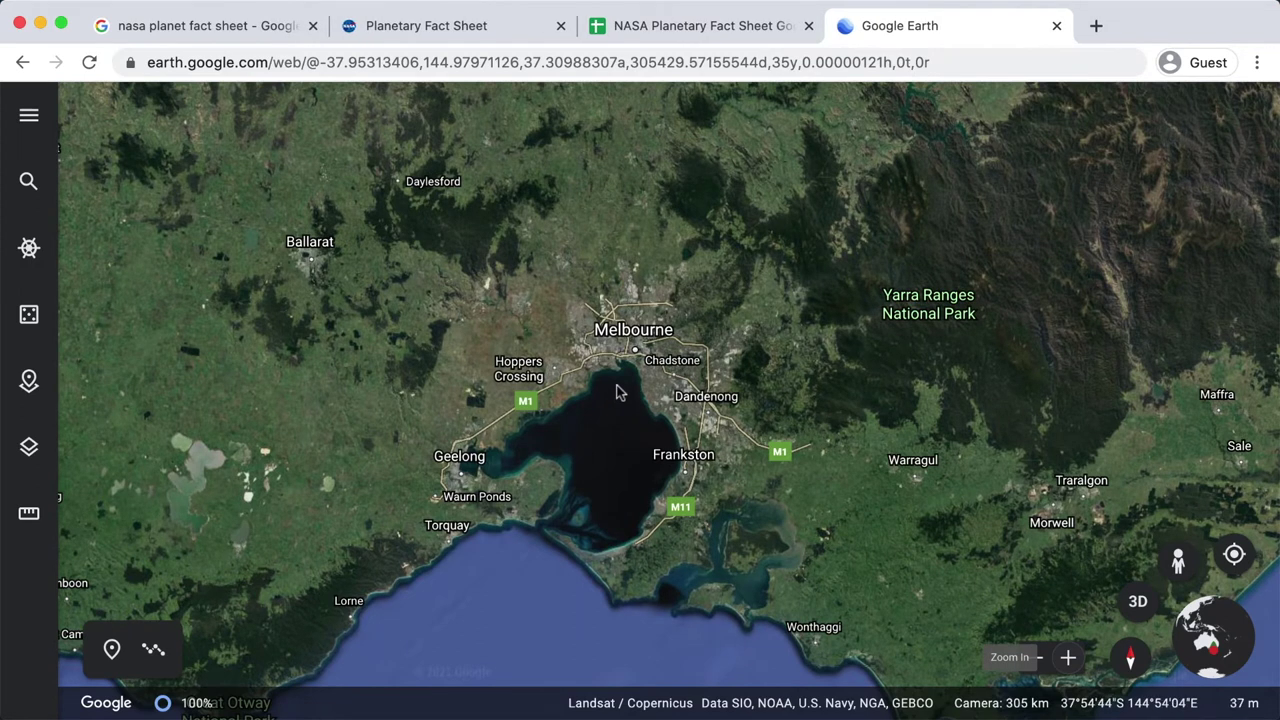
# Step: Navigate the map to Melbourne Park, framing the white-roofed arena and the oval lawn beside the river
pyautogui.scroll(3, 617, 392)
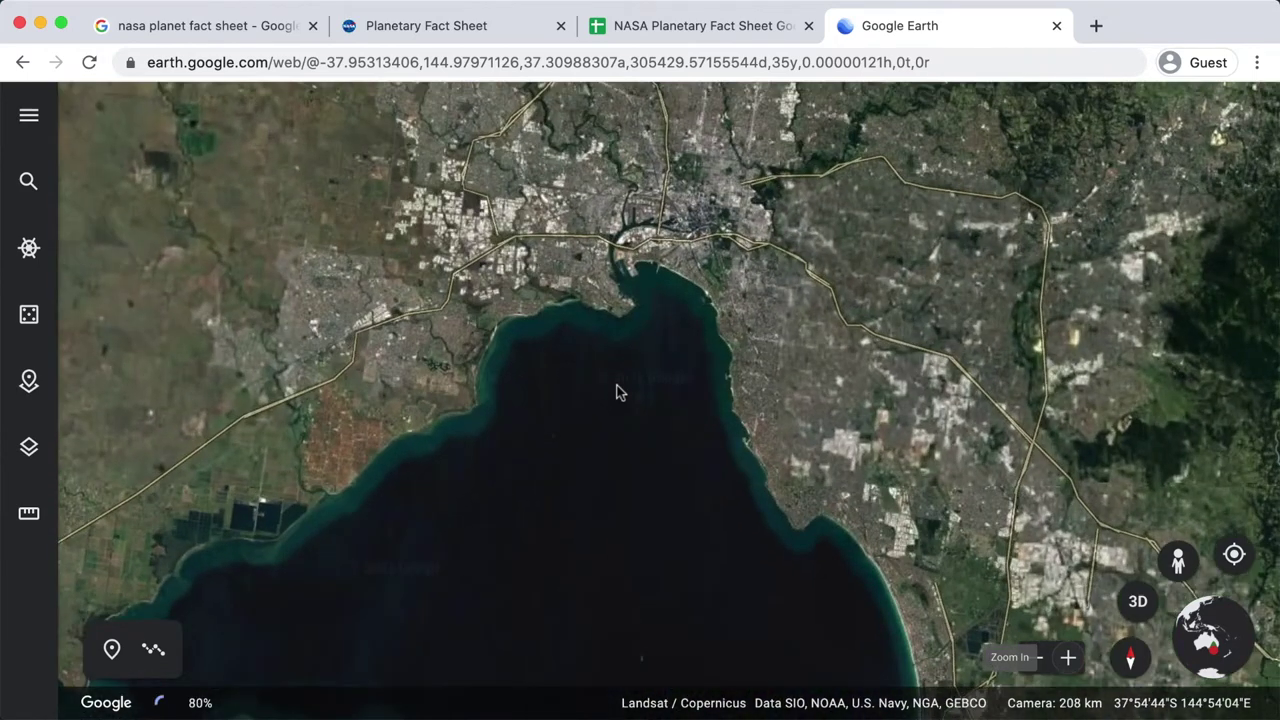
pyautogui.moveTo(712, 265); pyautogui.dragTo(707, 450)
pyautogui.scroll(3, 707, 450)
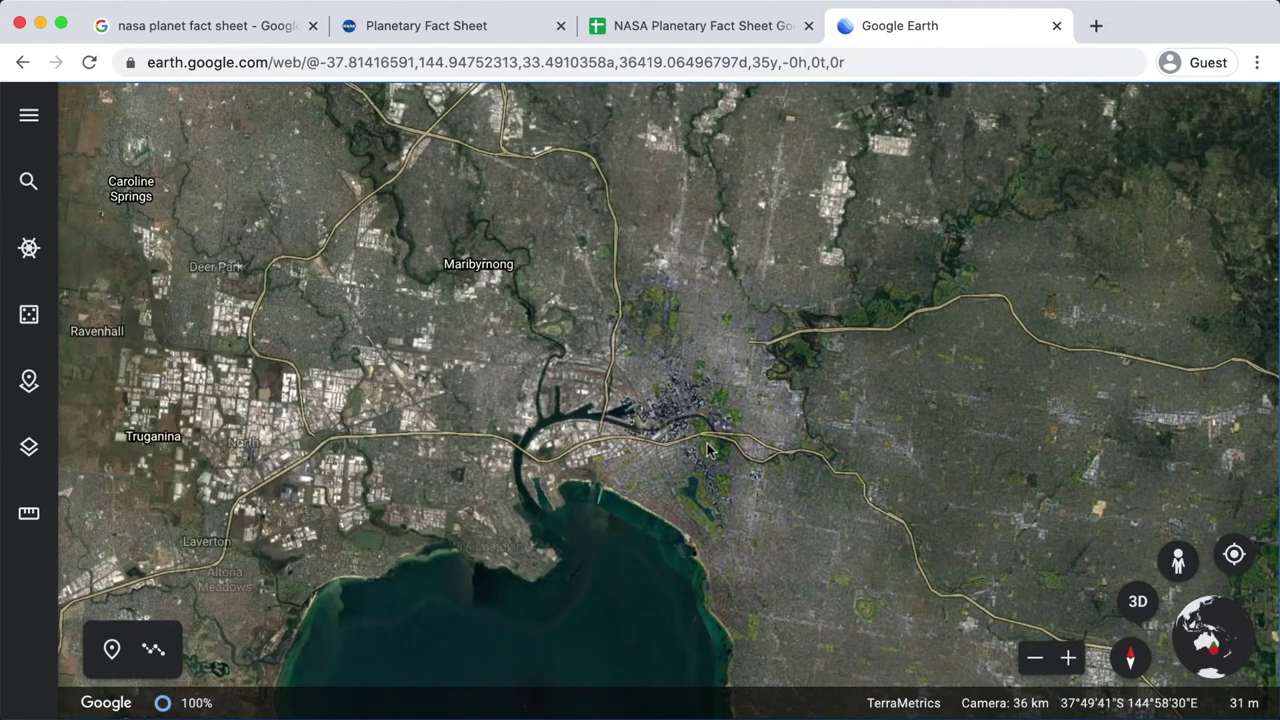
pyautogui.scroll(3, 707, 450)
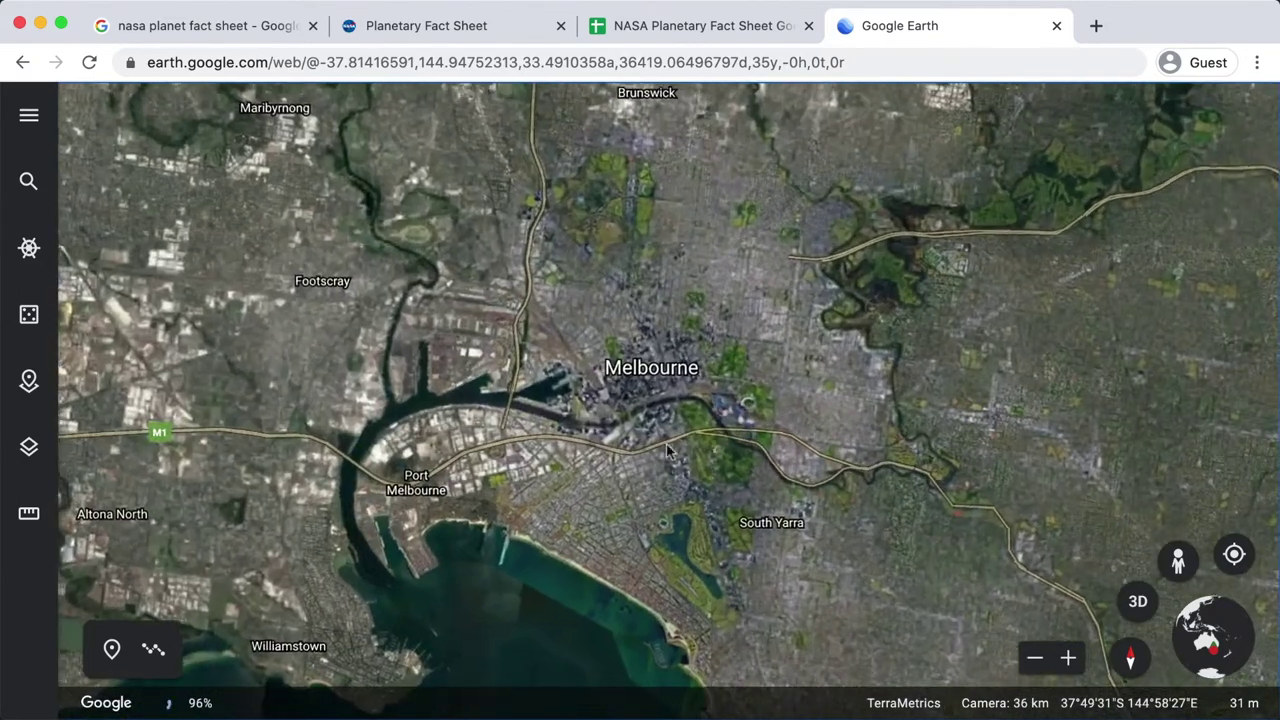
pyautogui.scroll(3, 667, 451)
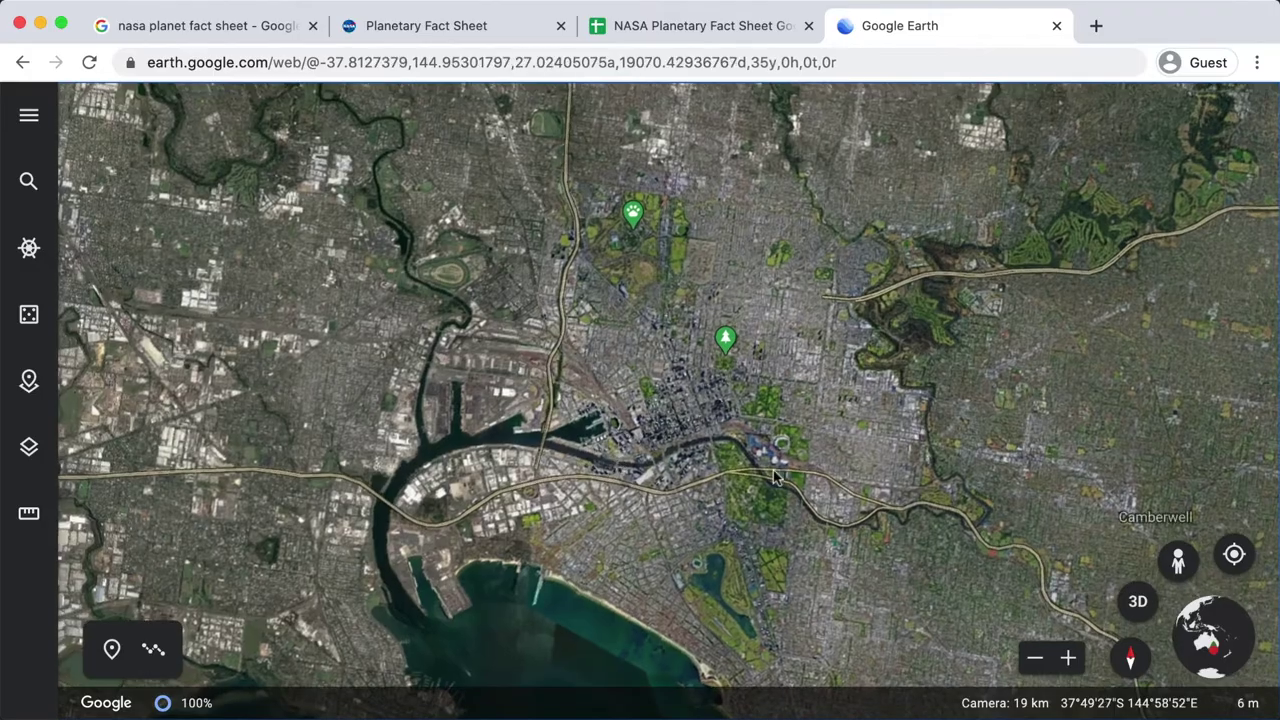
pyautogui.scroll(3, 773, 470)
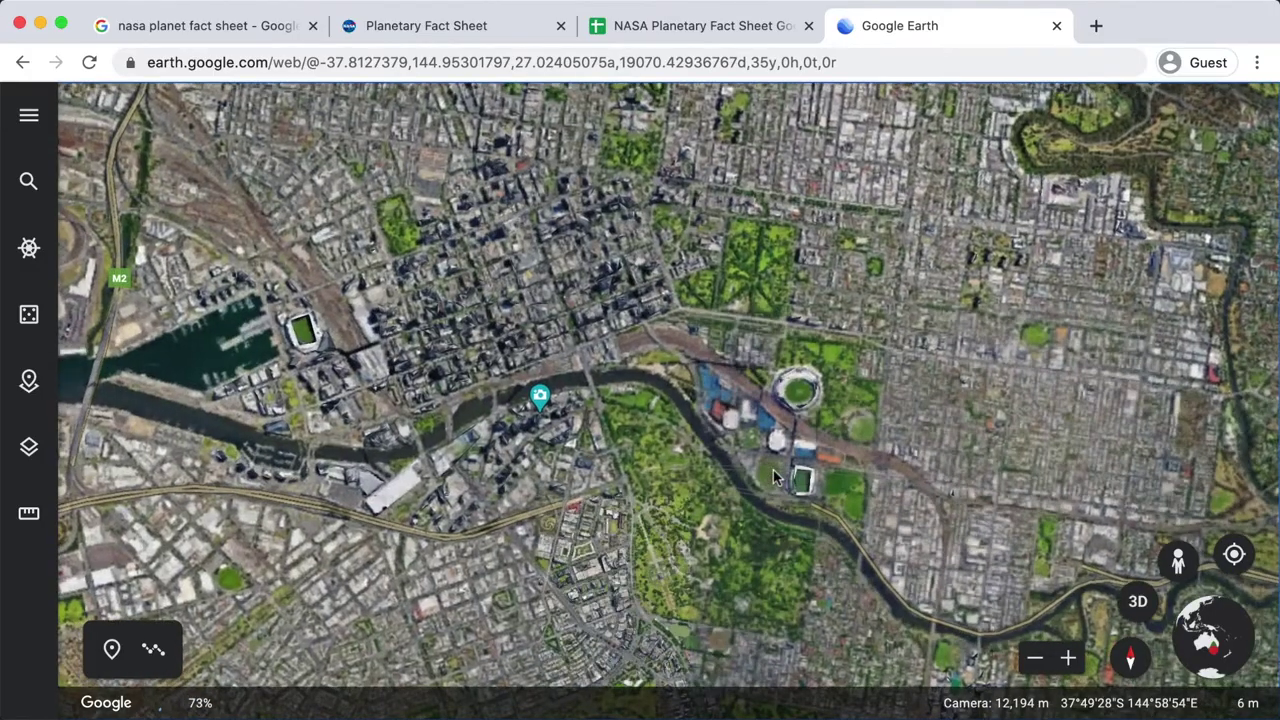
pyautogui.scroll(3, 773, 477)
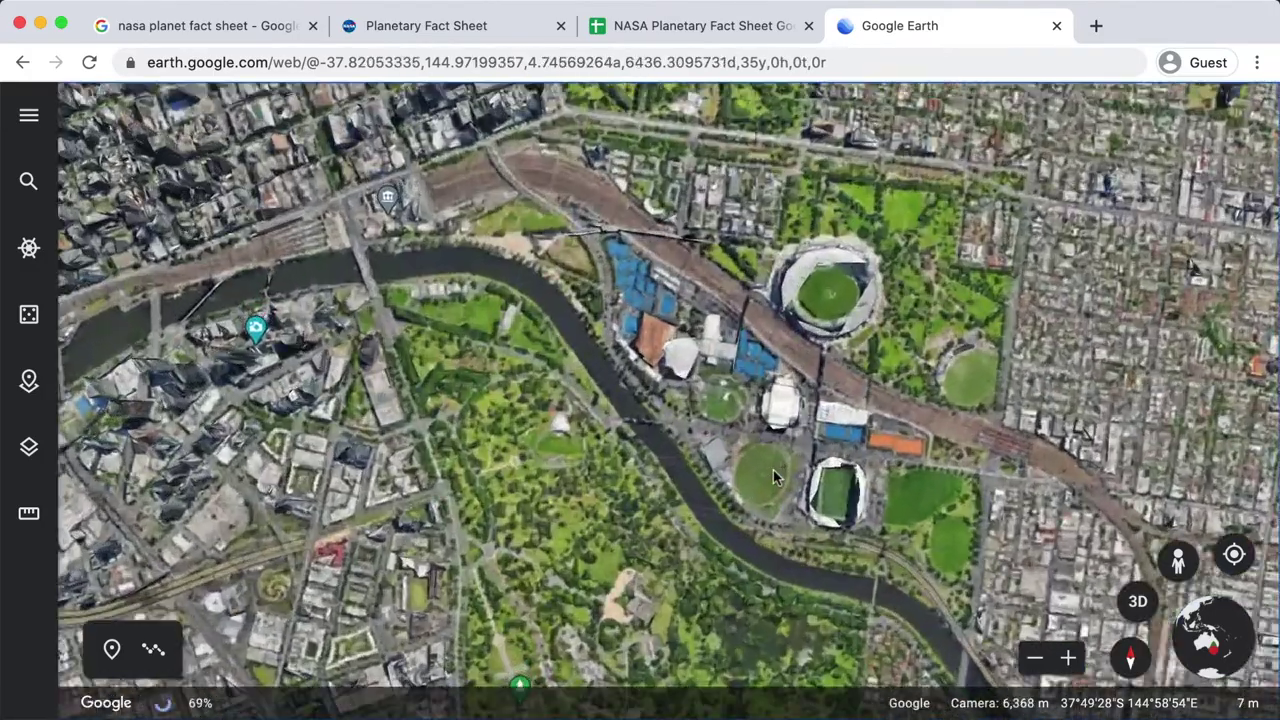
pyautogui.scroll(3, 775, 477)
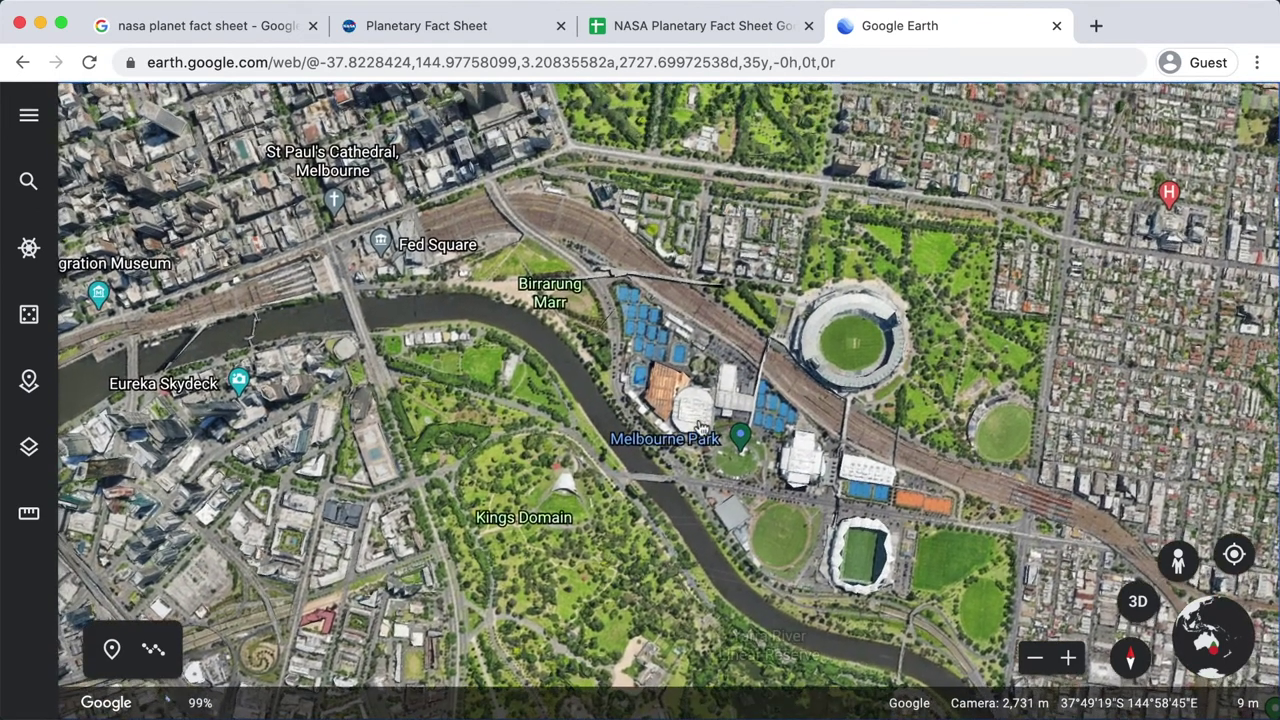
pyautogui.scroll(6, 700, 427)
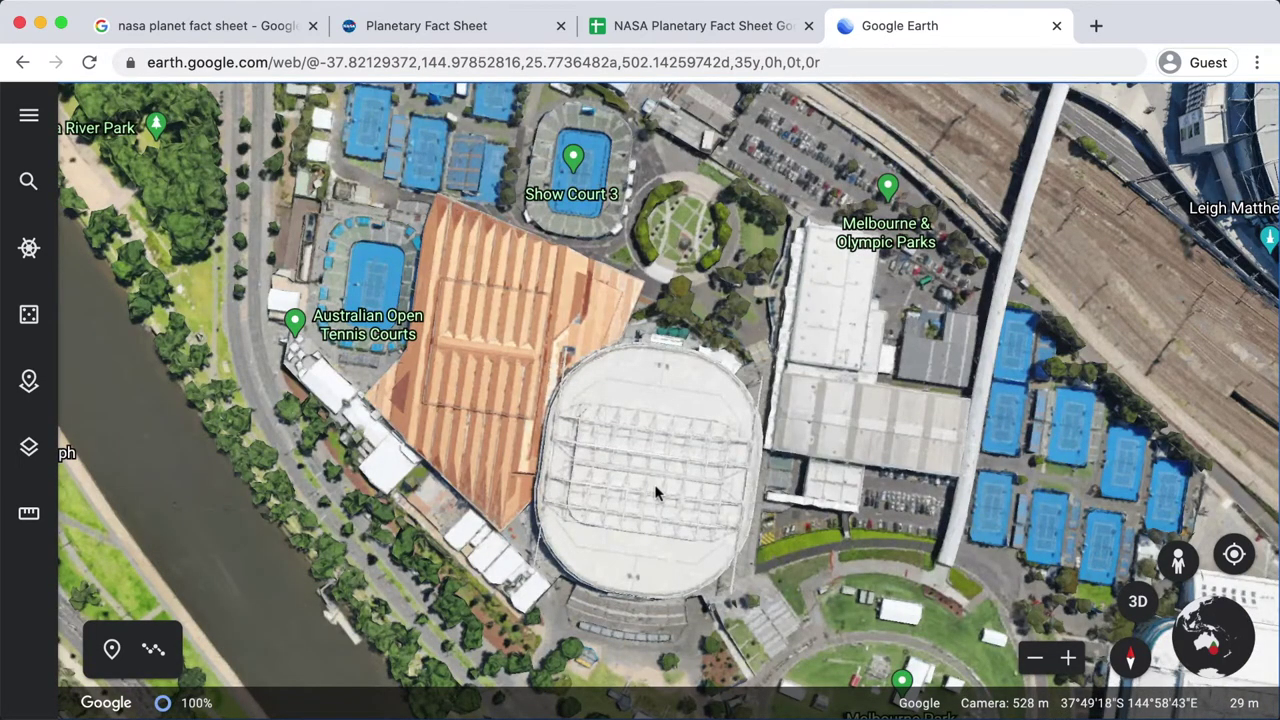
pyautogui.moveTo(656, 492); pyautogui.dragTo(651, 385)
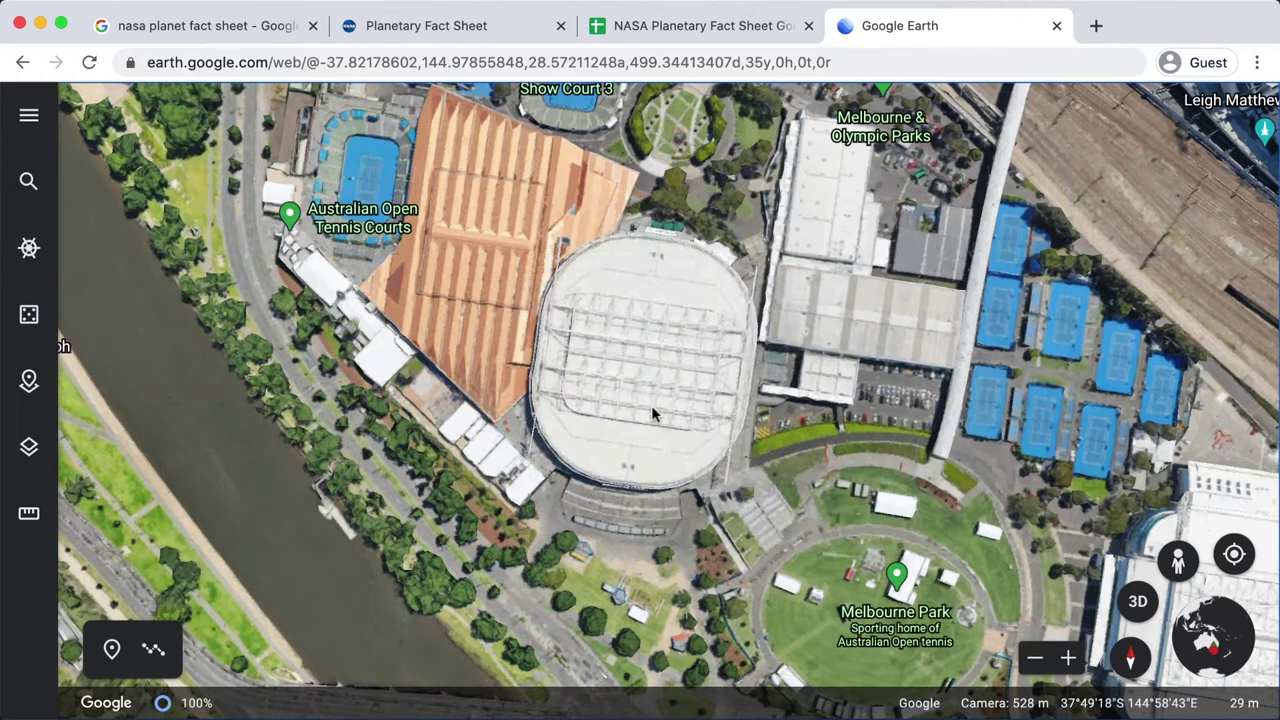
pyautogui.moveTo(651, 405); pyautogui.dragTo(556, 355)
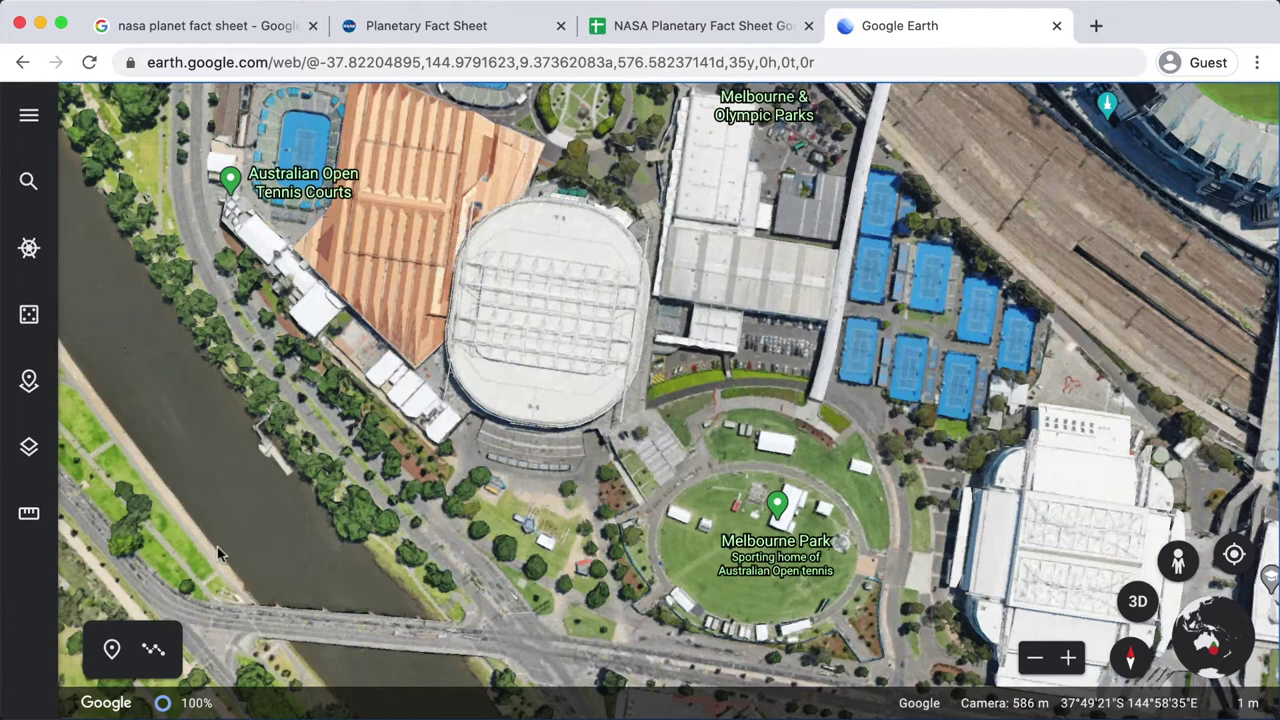
# Step: Add a placemark titled Sun at the arena's edge near Melbourne Park and save it to a new project named Solar System Distances
pyautogui.click(112, 650)
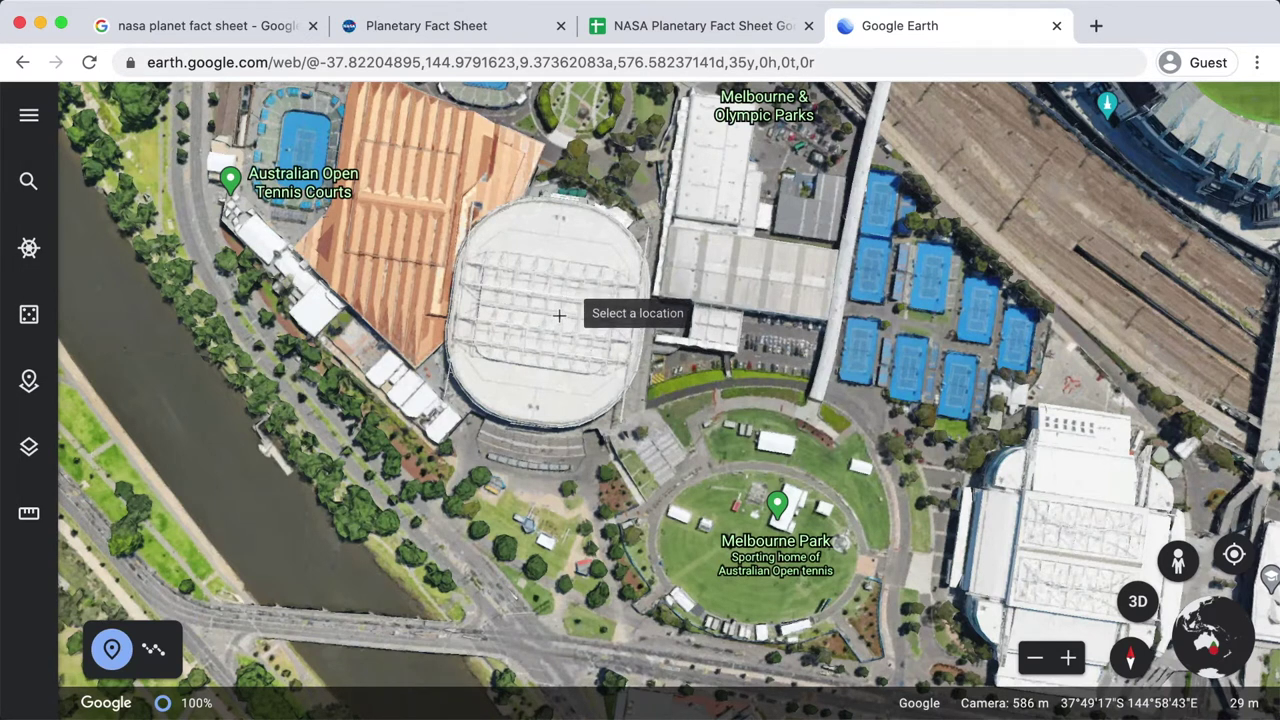
pyautogui.click(600, 428)
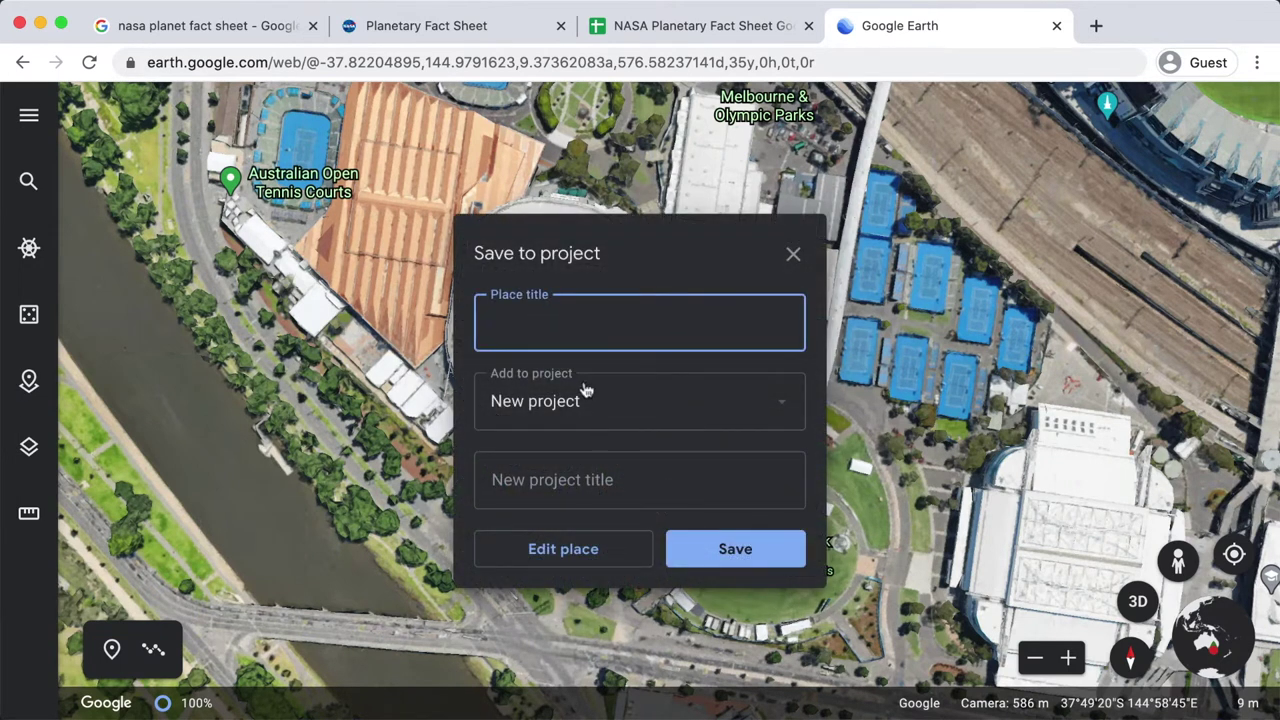
pyautogui.write('Sun')
pyautogui.click(592, 480)
pyautogui.click(606, 428)
pyautogui.click(577, 447)
pyautogui.click(591, 480)
pyautogui.write('Solar System Distances')
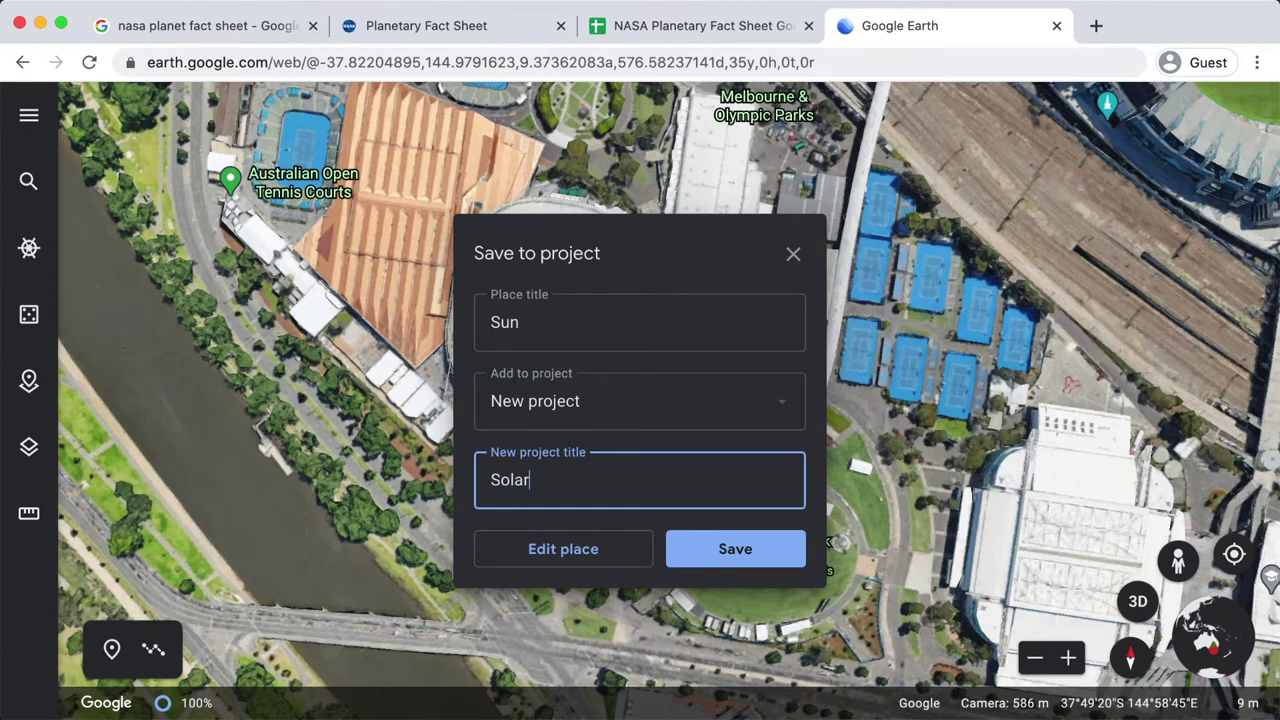
pyautogui.click(736, 551)
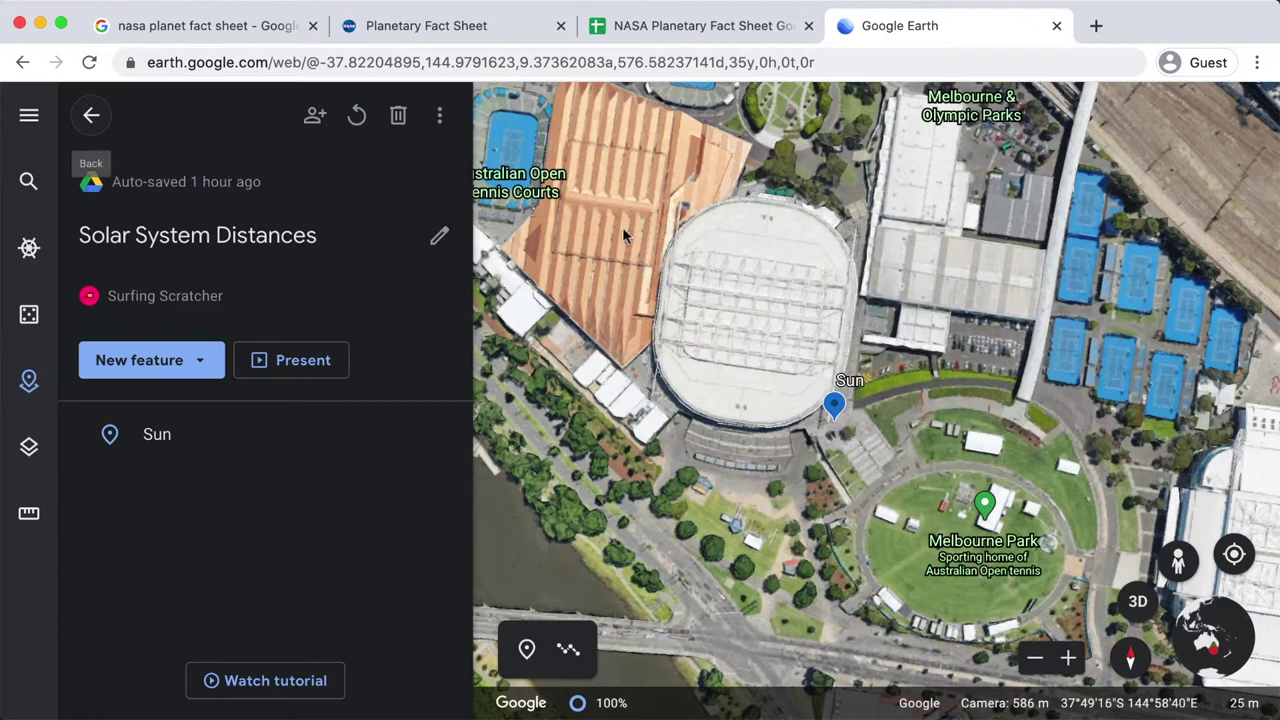
pyautogui.click(445, 32)
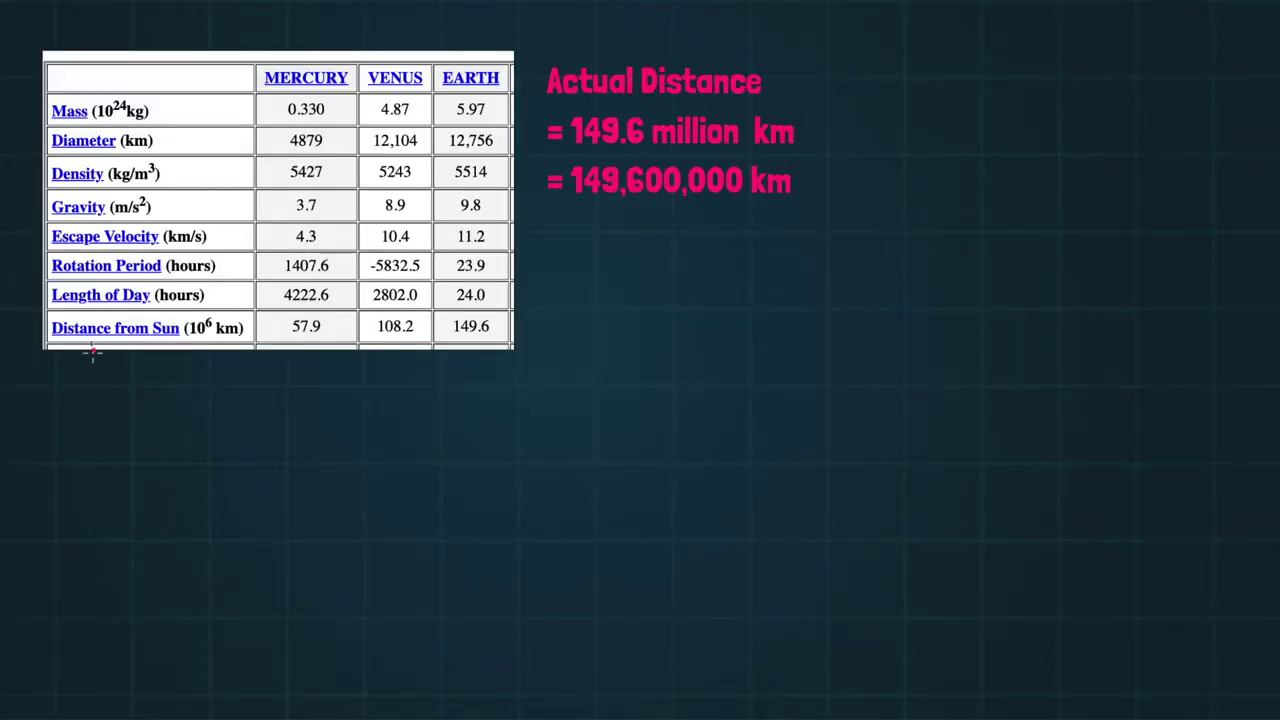
pyautogui.moveTo(58, 360); pyautogui.dragTo(198, 347)
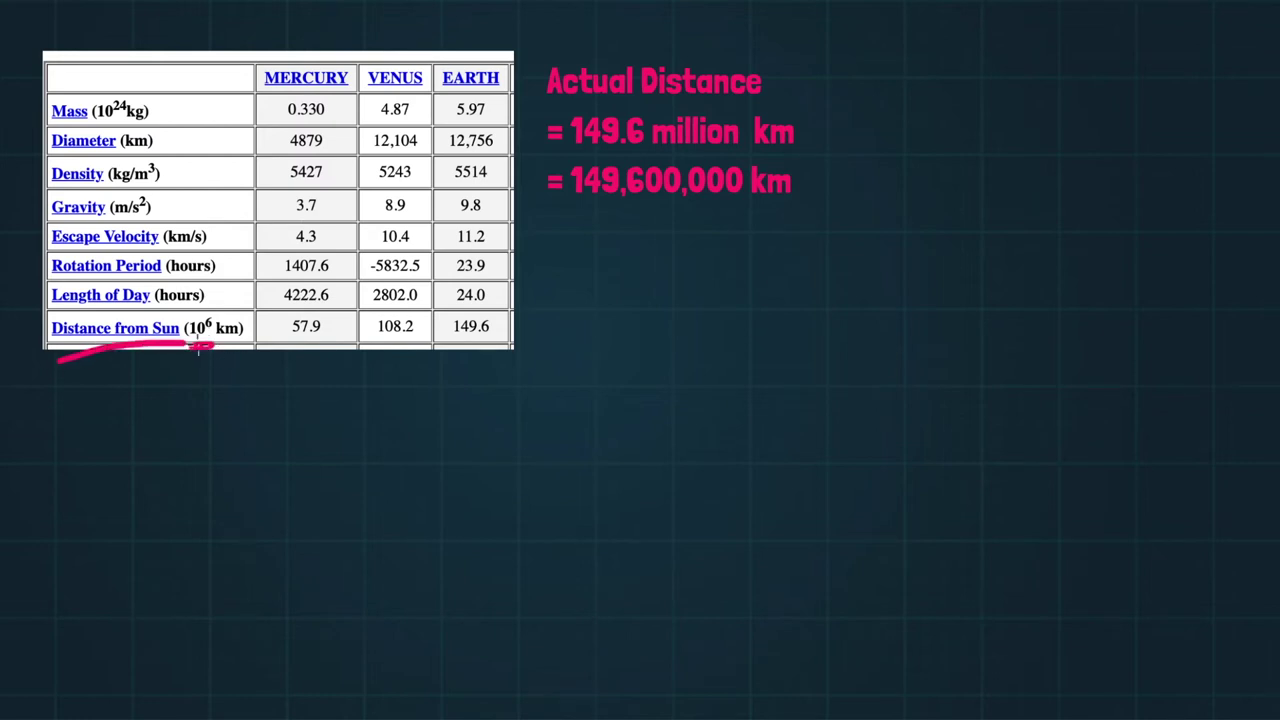
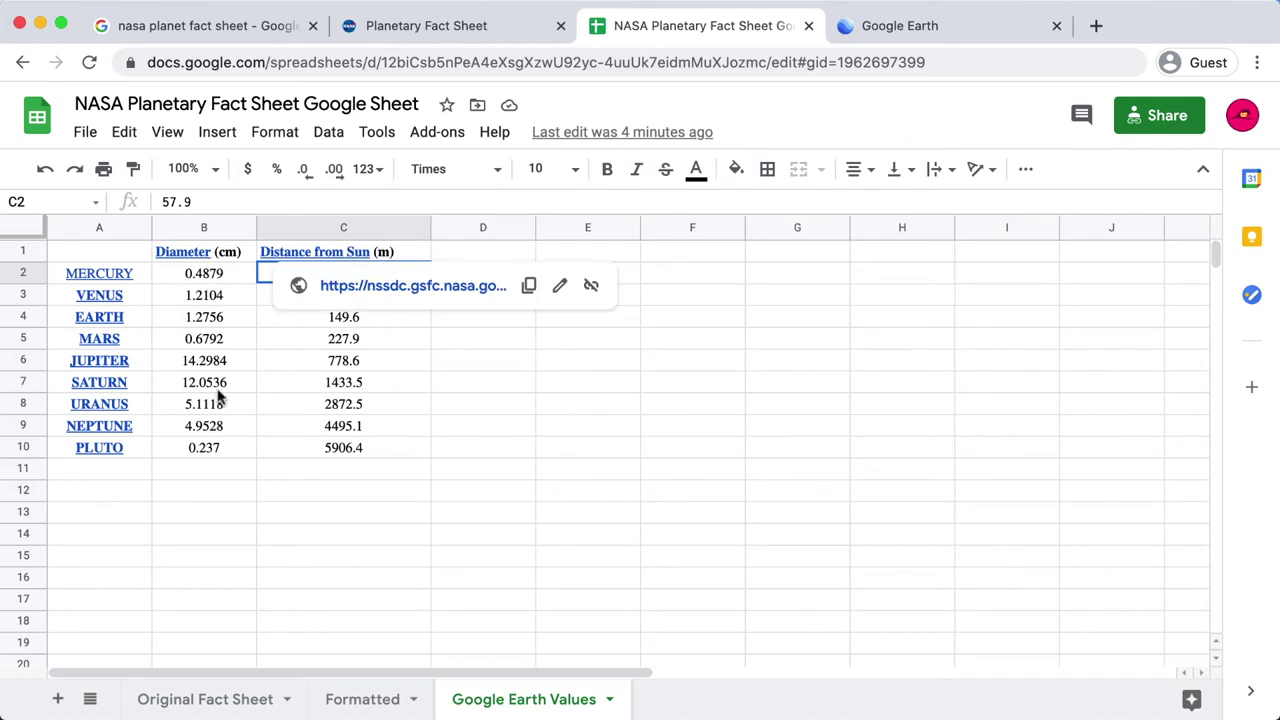
# Step: Check the scaled diameter cells for Mercury and Pluto in the Google Earth Values sheet
pyautogui.click(219, 276)
pyautogui.click(232, 452)
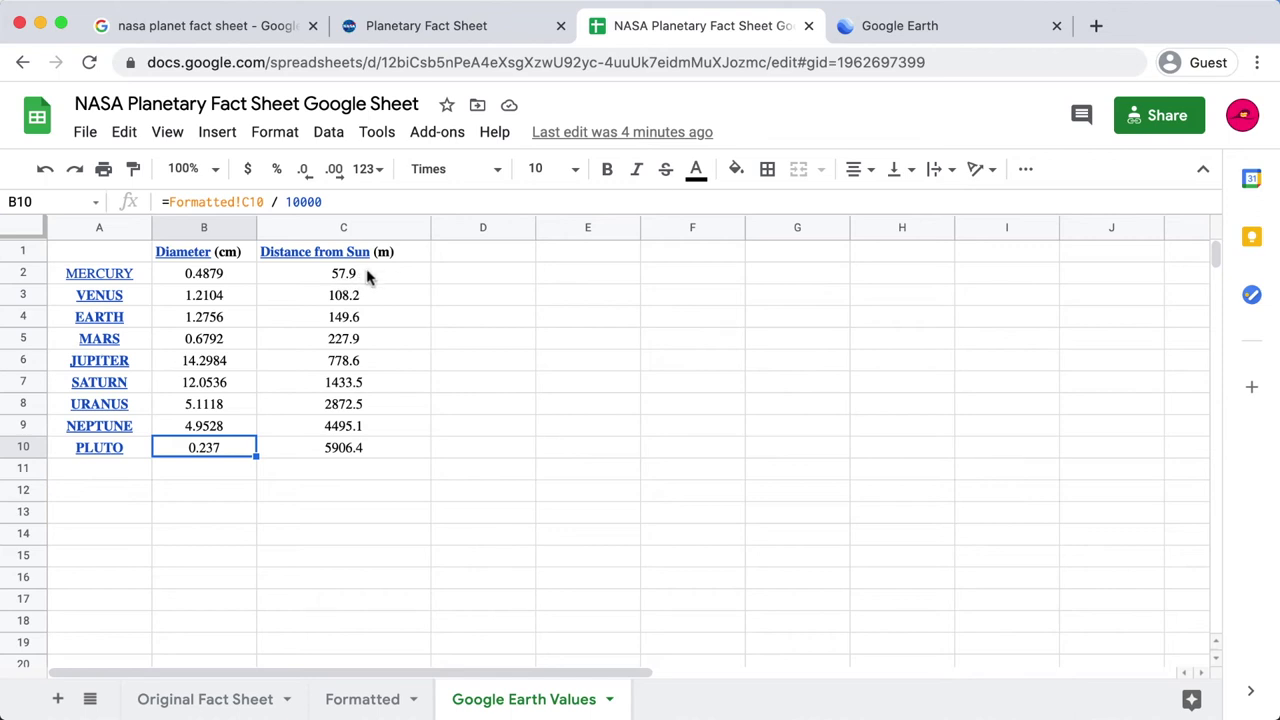
# Step: Switch to Google Earth and measure out a line of about 59 m from the Sun placemark to the Melbourne Park oval
pyautogui.hotkey('ctrl', 'Tab')
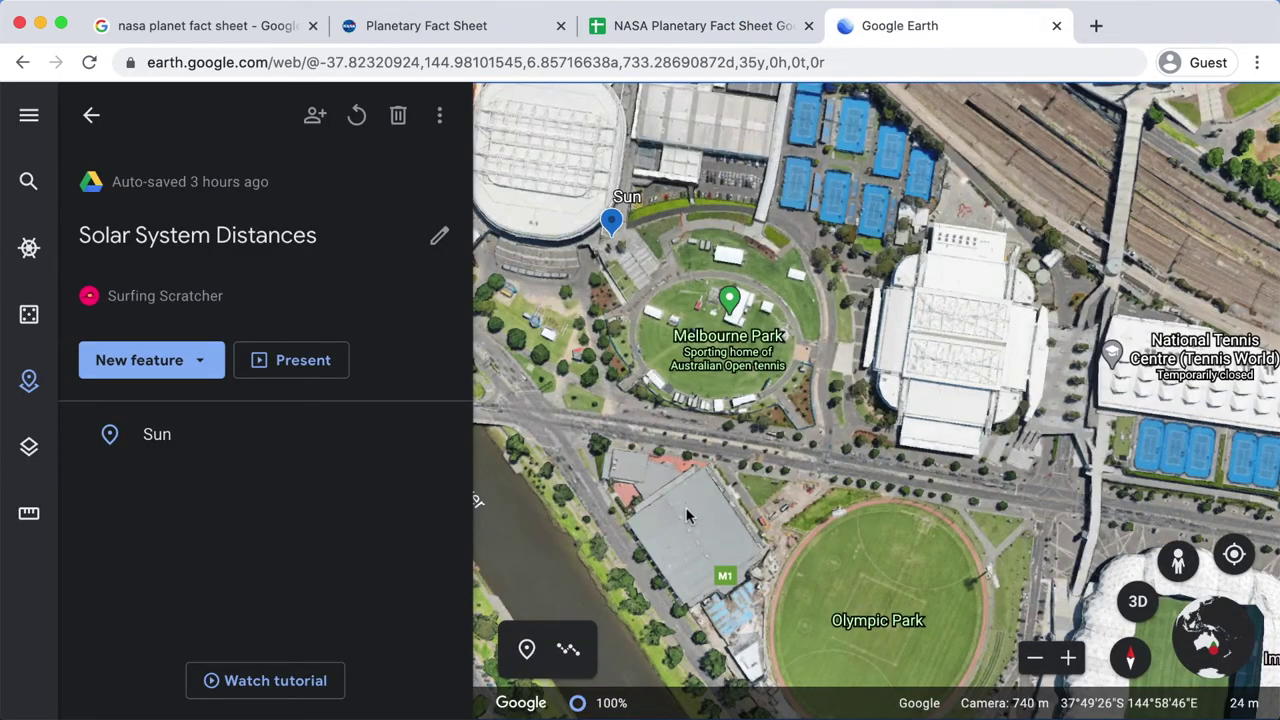
pyautogui.click(38, 524)
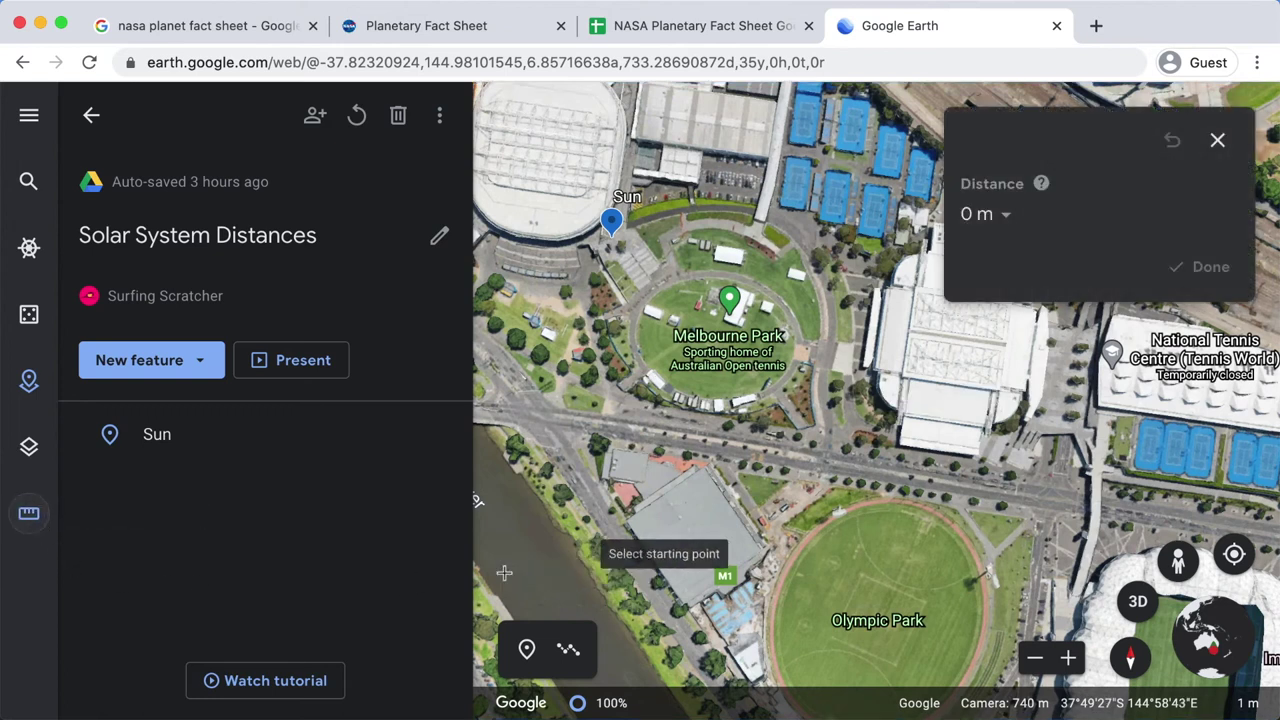
pyautogui.click(613, 240)
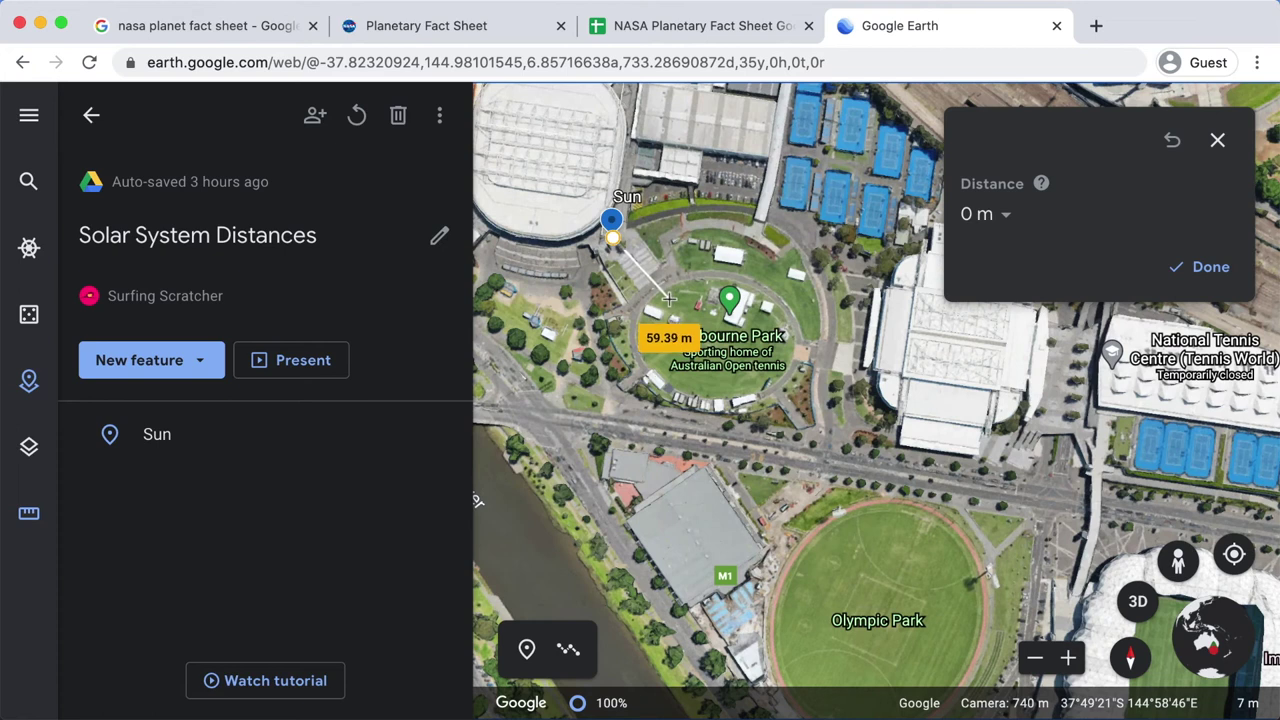
pyautogui.click(669, 298)
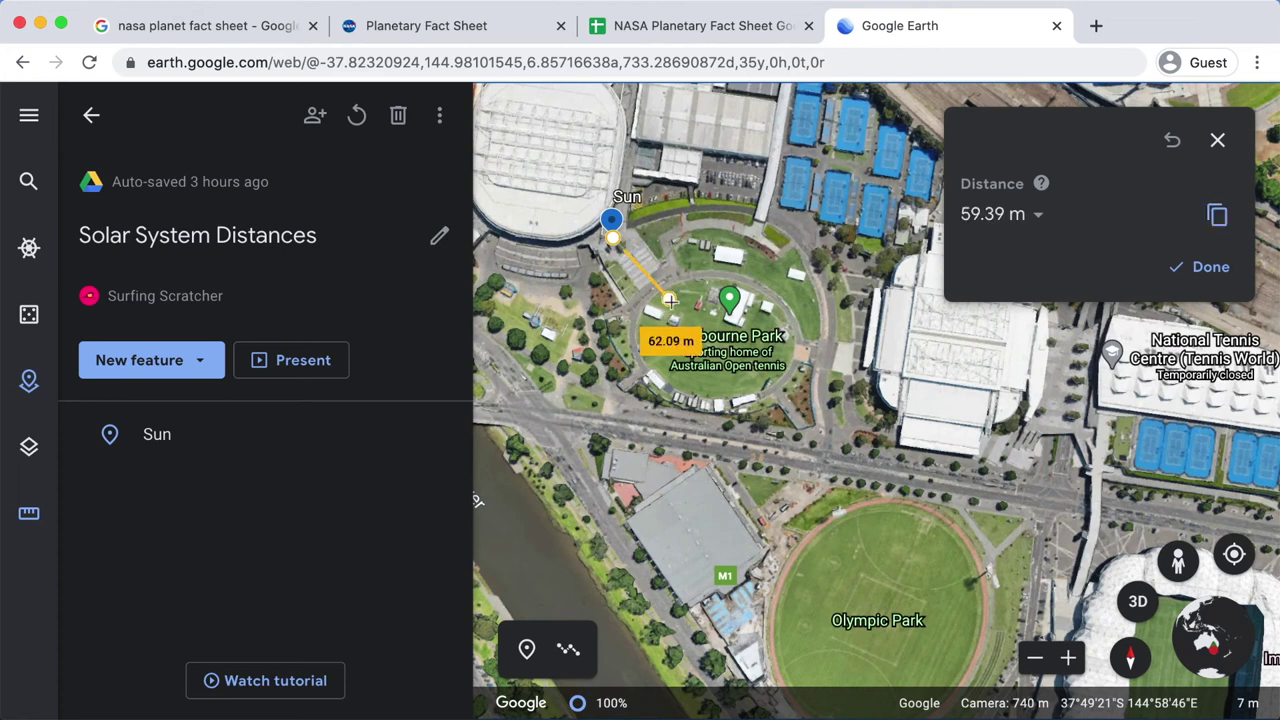
pyautogui.click(669, 299)
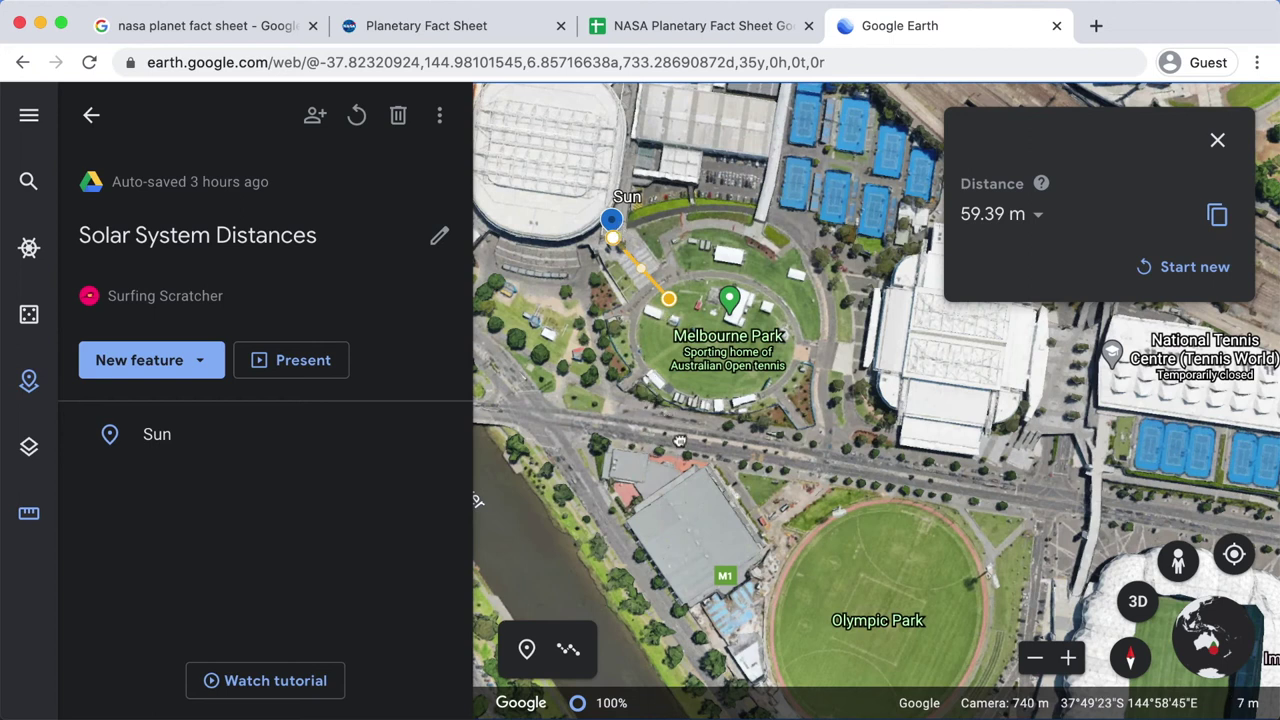
# Step: Add a placemark titled Mercury at the far end of the measured line and save it to the Solar System Distances project
pyautogui.press('Up')
pyautogui.press('Left')
pyautogui.moveTo(686, 452); pyautogui.dragTo(843, 568)
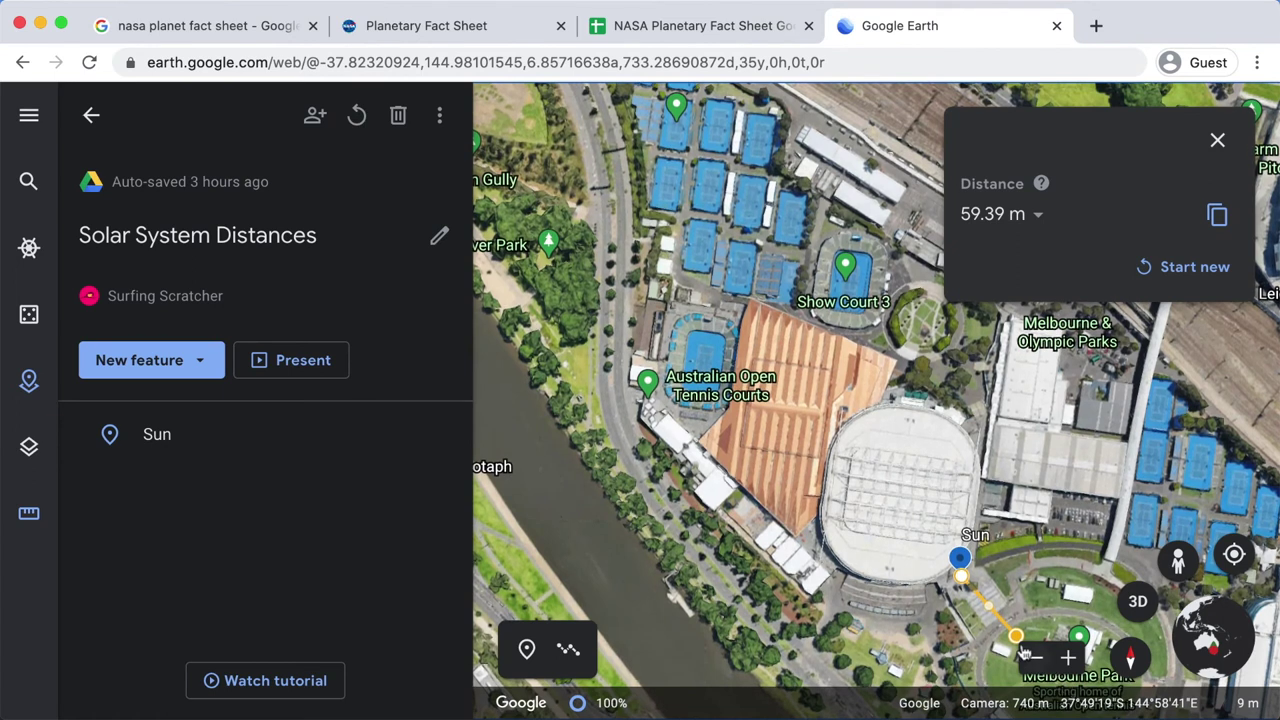
pyautogui.click(526, 649)
pyautogui.click(1015, 640)
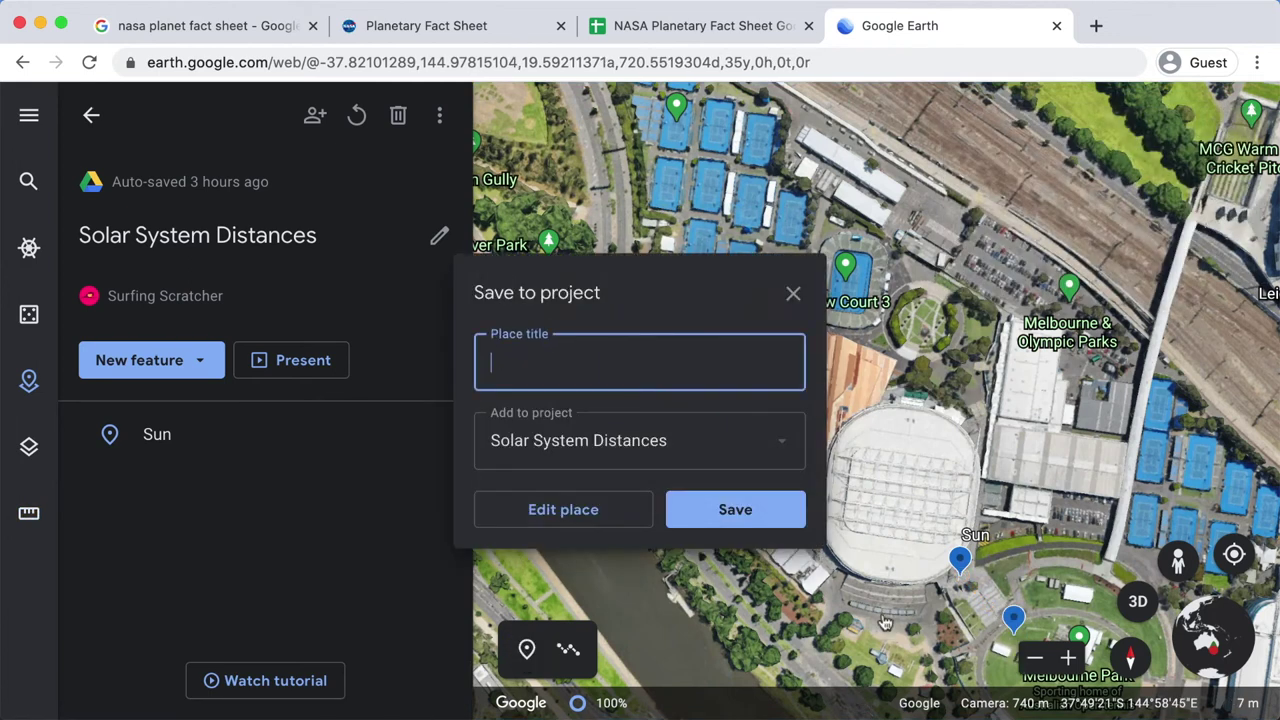
pyautogui.write('Mercury')
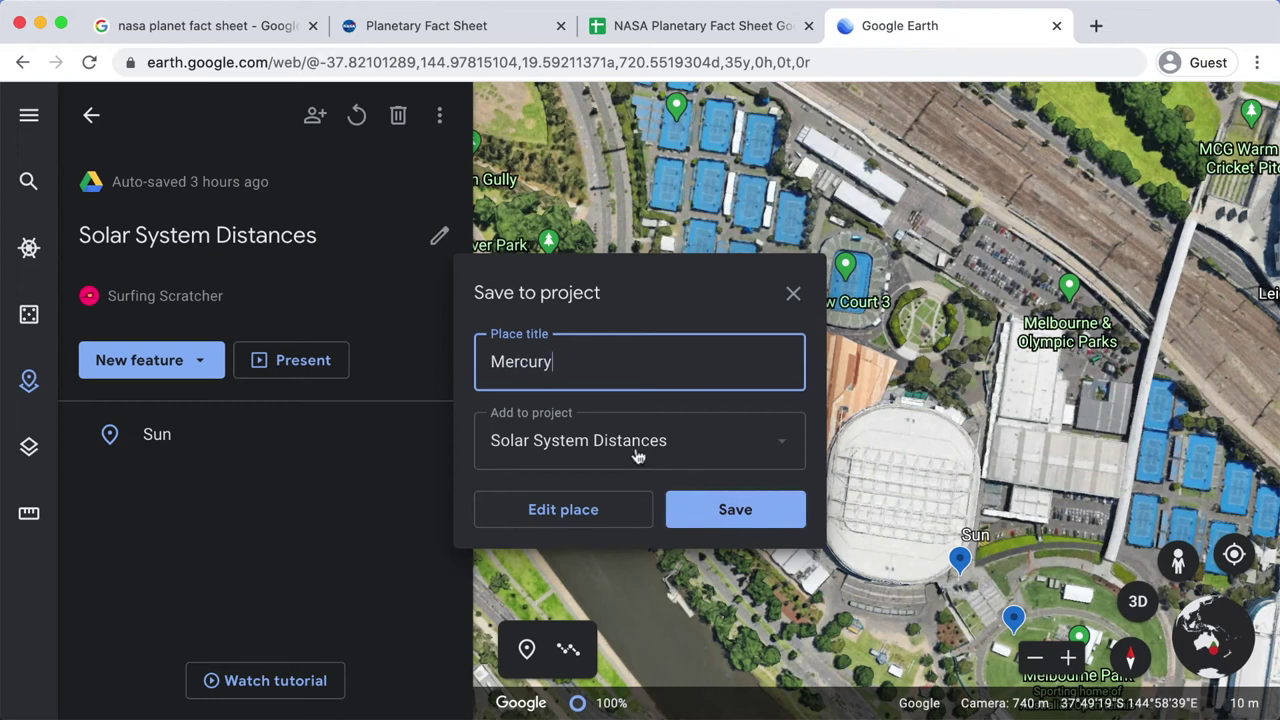
pyautogui.click(735, 512)
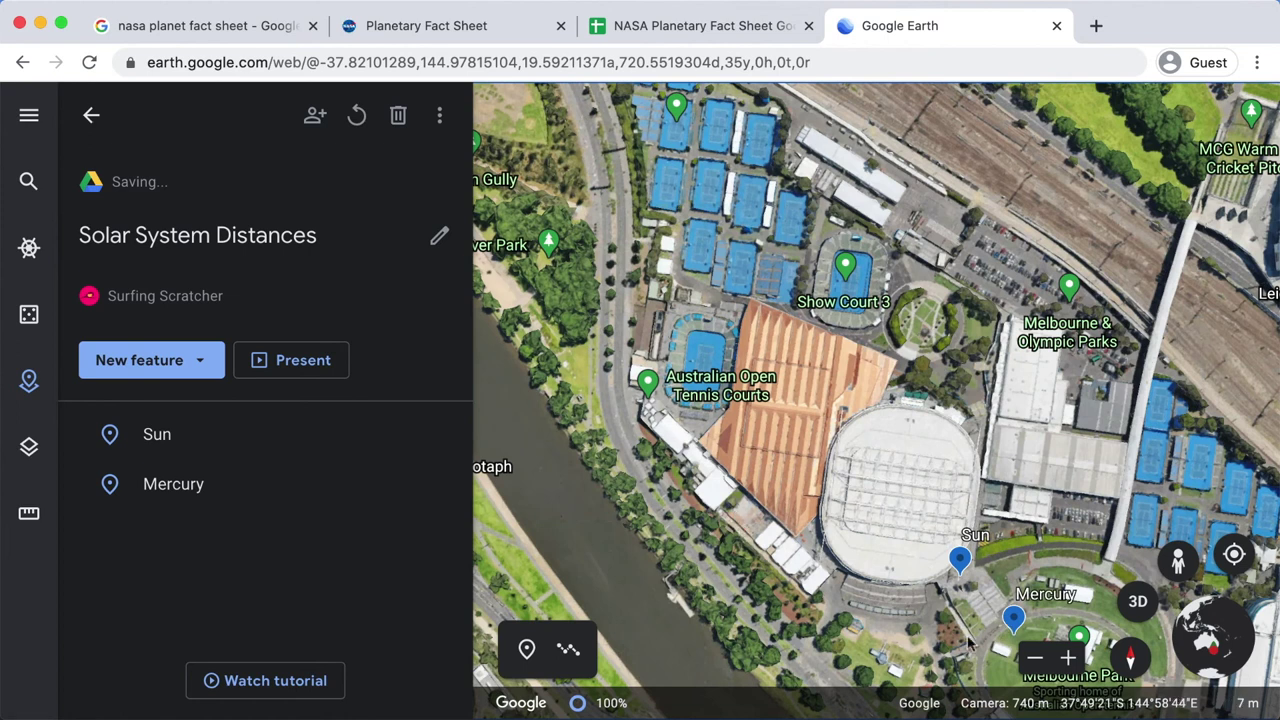
# Step: Check Mercury's comparison object in the Google Earth Values sheet and search Google Images for popcorn kernel in a new tab
pyautogui.click(700, 30)
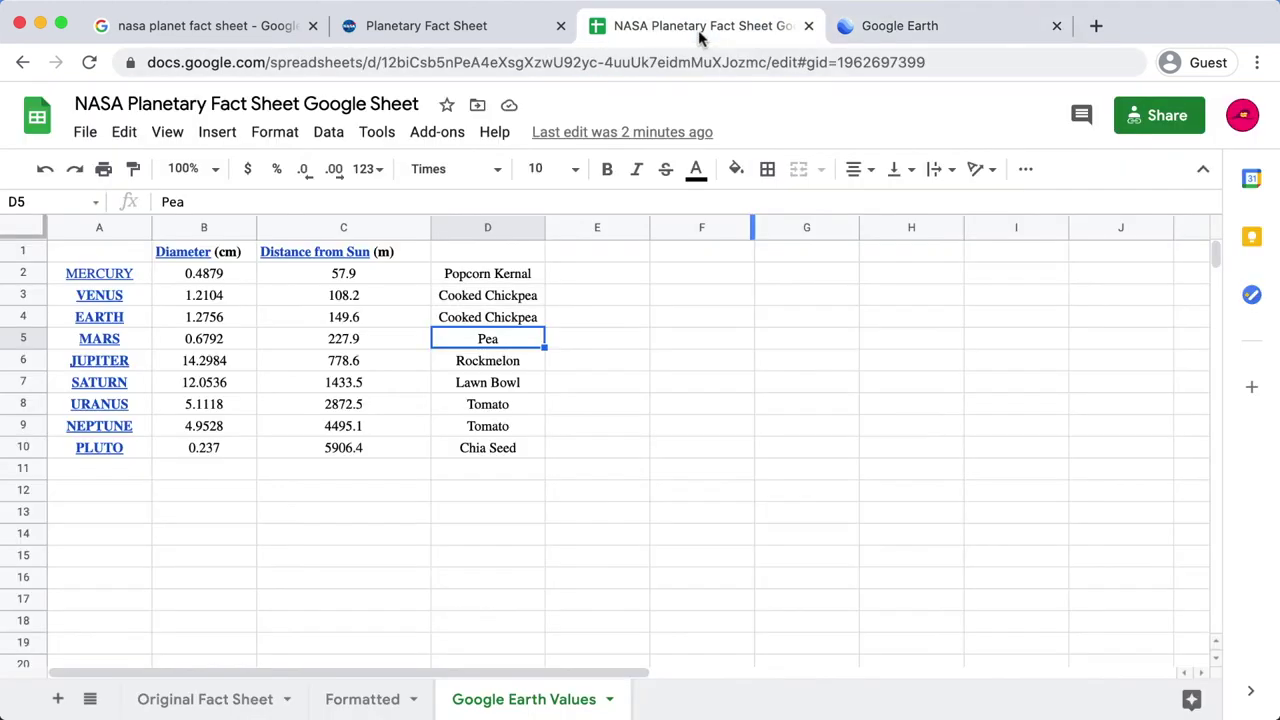
pyautogui.click(518, 278)
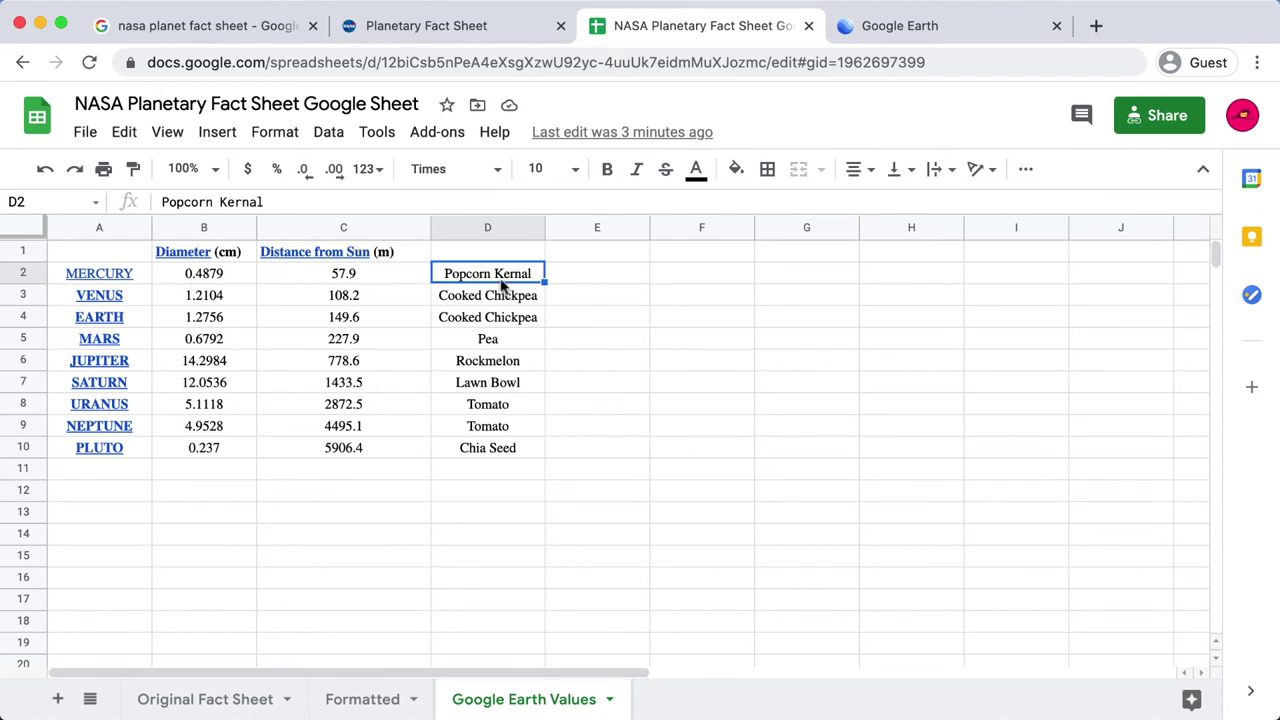
pyautogui.press('super+t')
pyautogui.write('popcorn')
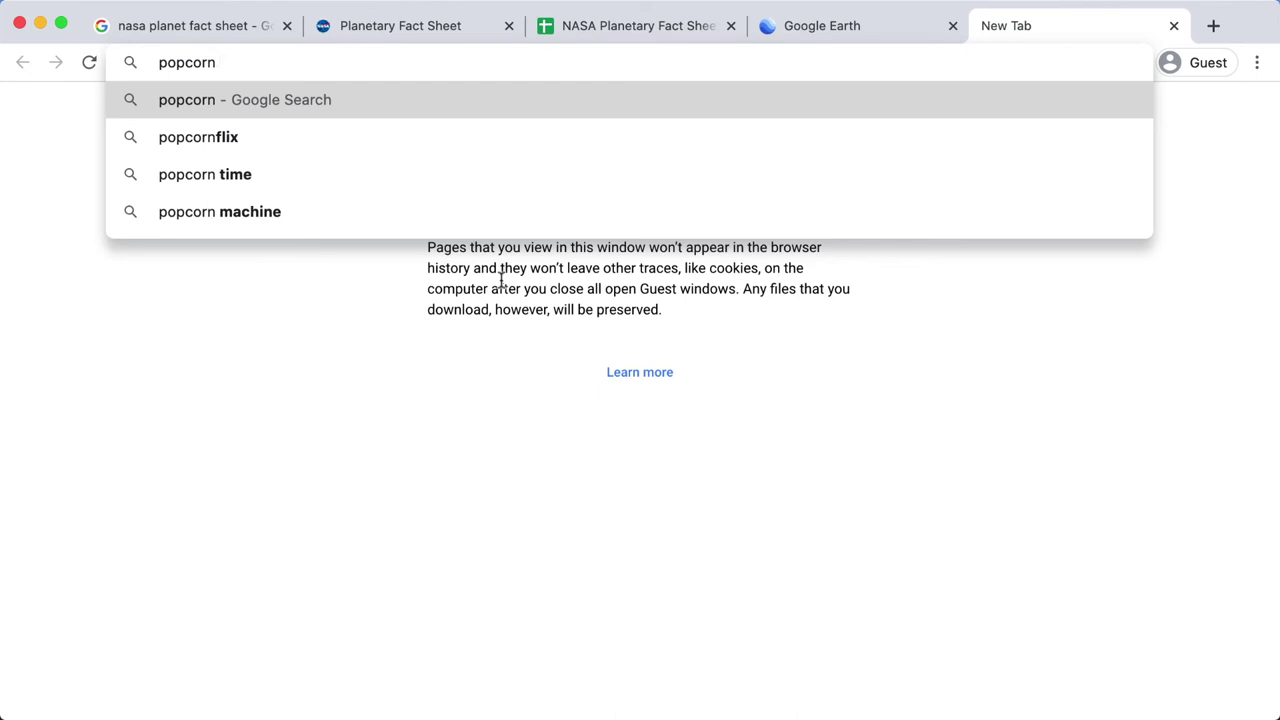
pyautogui.write('kernal')
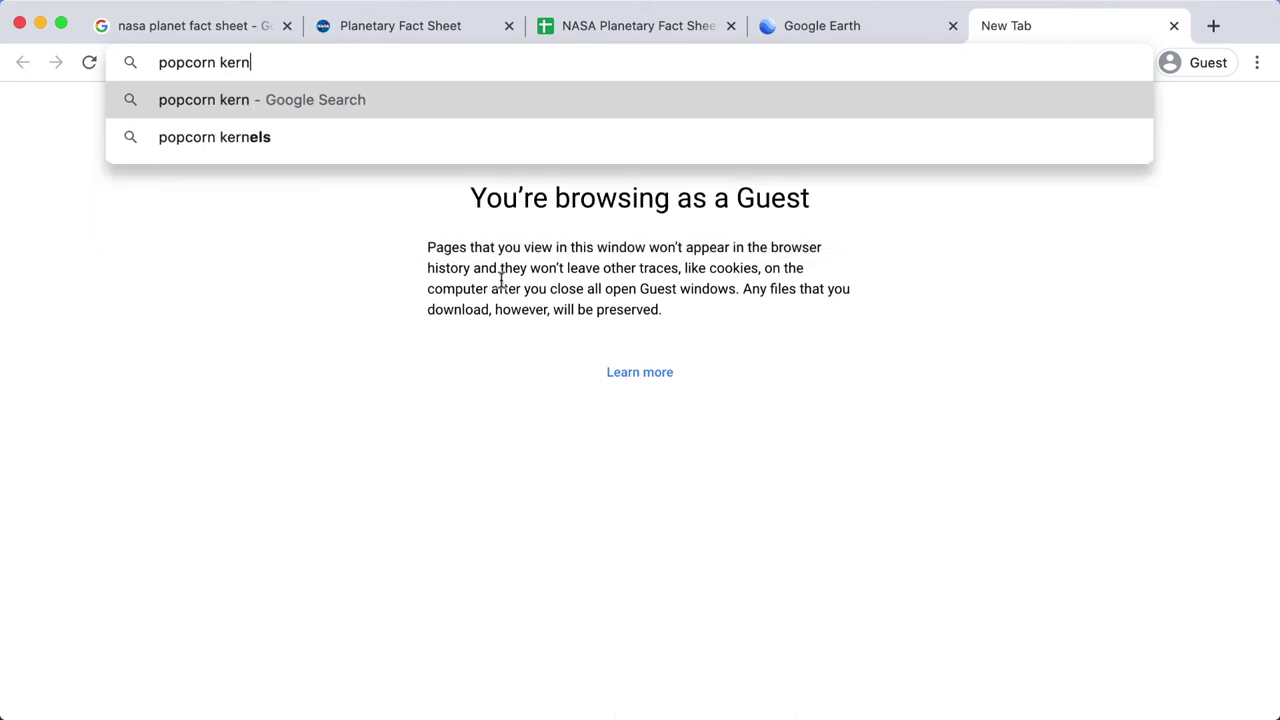
pyautogui.press('Return')
pyautogui.click(291, 190)
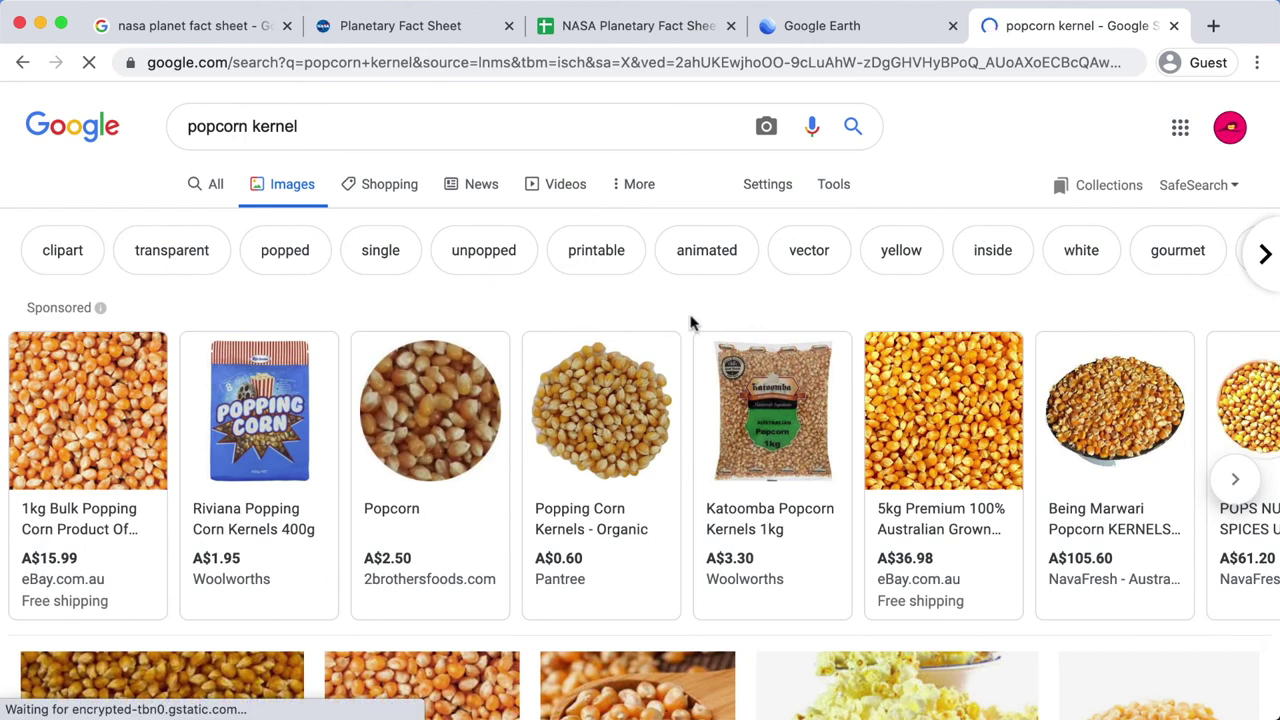
pyautogui.scroll(-5, 694, 320)
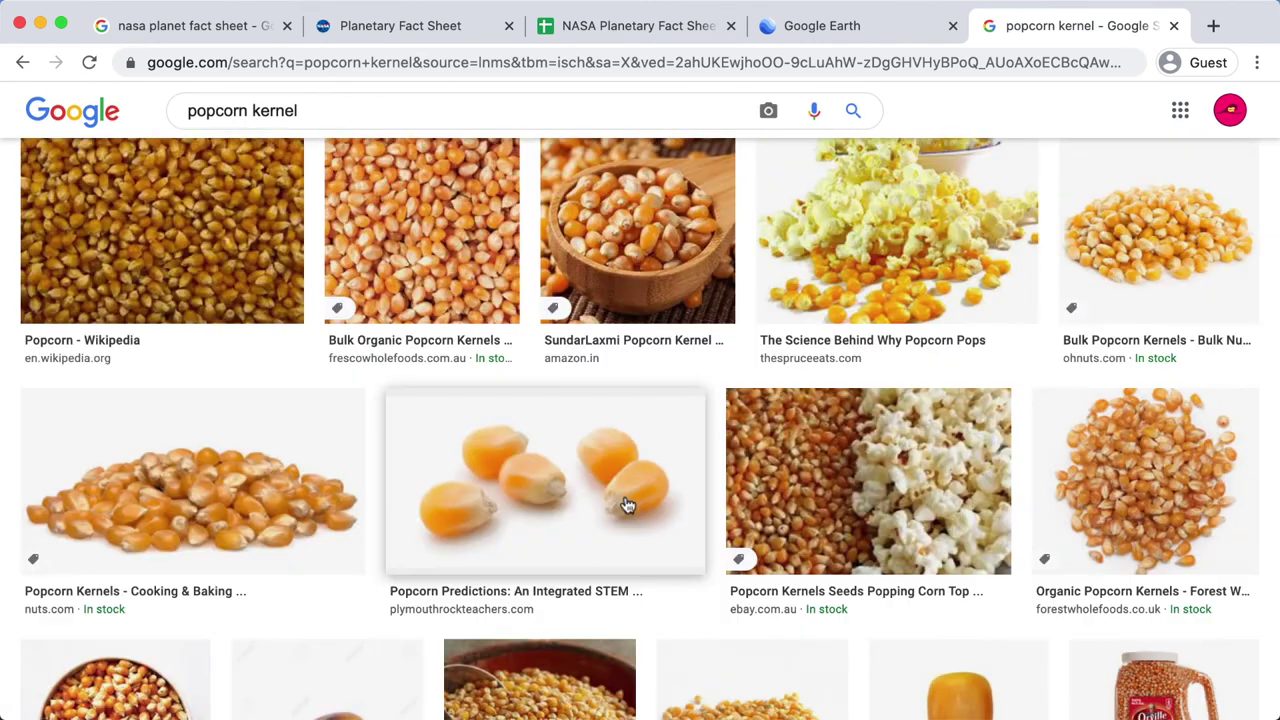
# Step: Save the Popcorn Predictions picture of five kernels to the _Images folder under a name beginning with popcorn-k
pyautogui.click(626, 505)
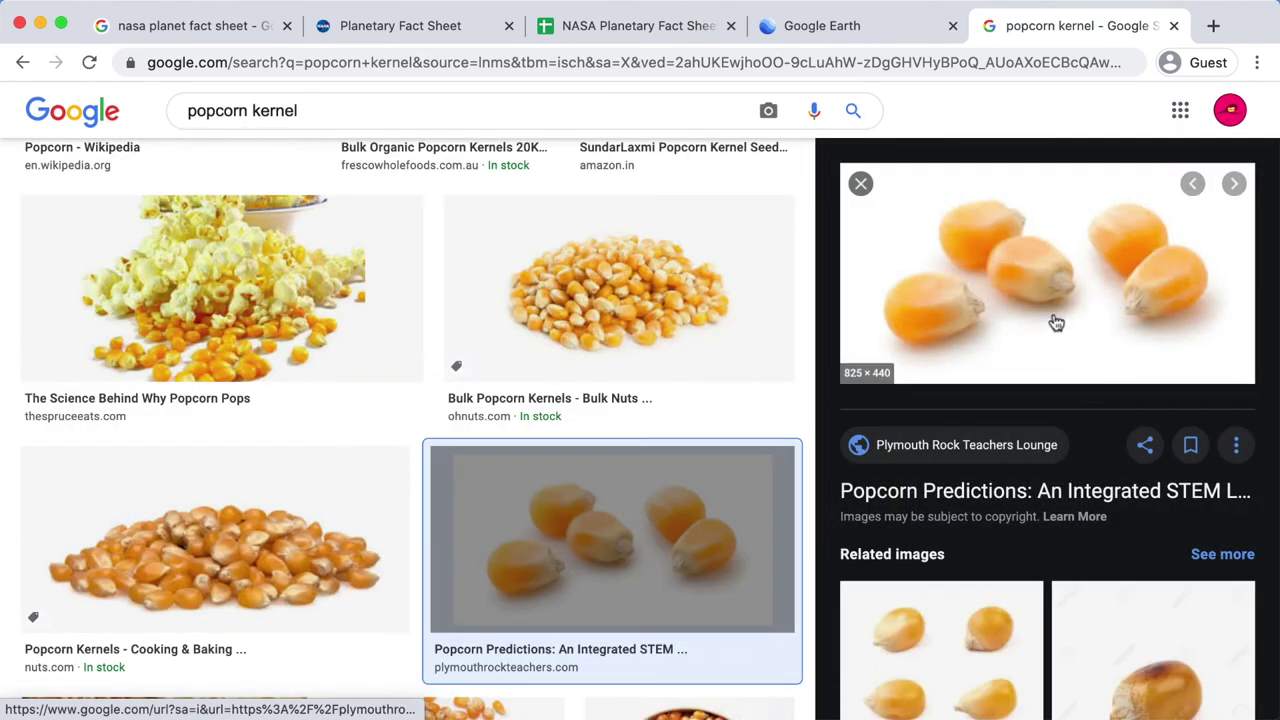
pyautogui.rightClick(958, 483)
pyautogui.click(1010, 560)
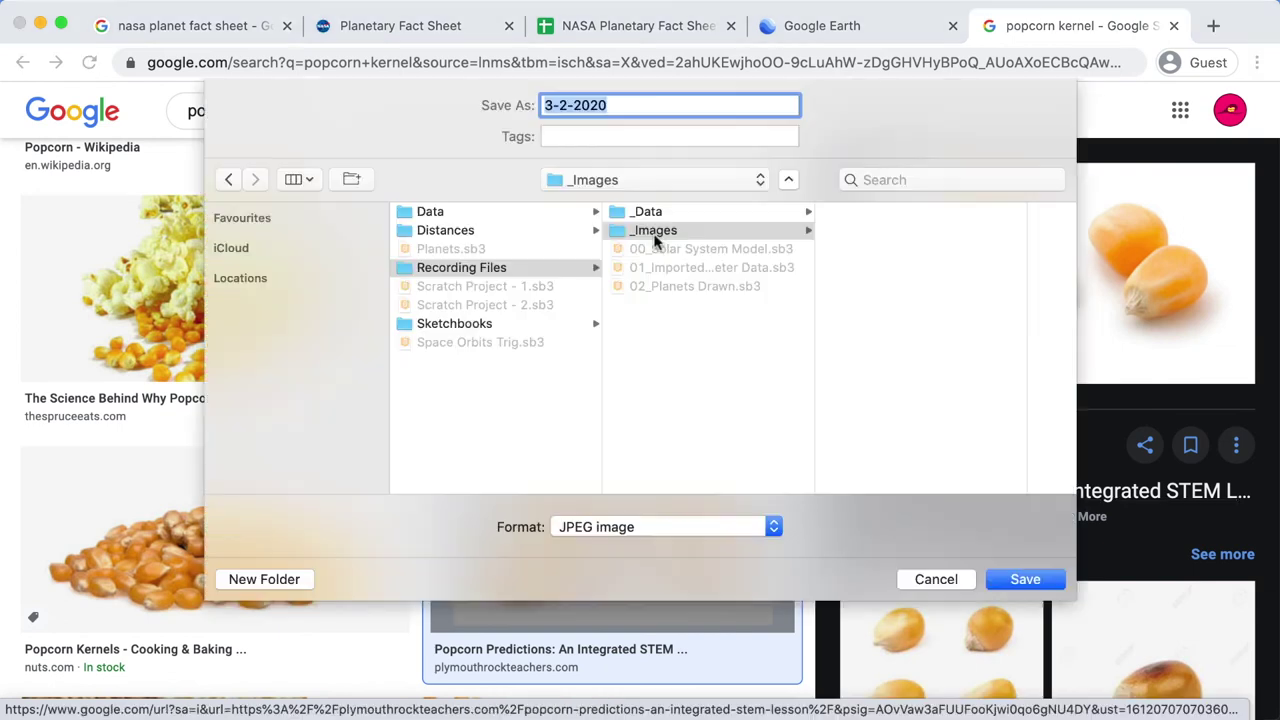
pyautogui.write('po')
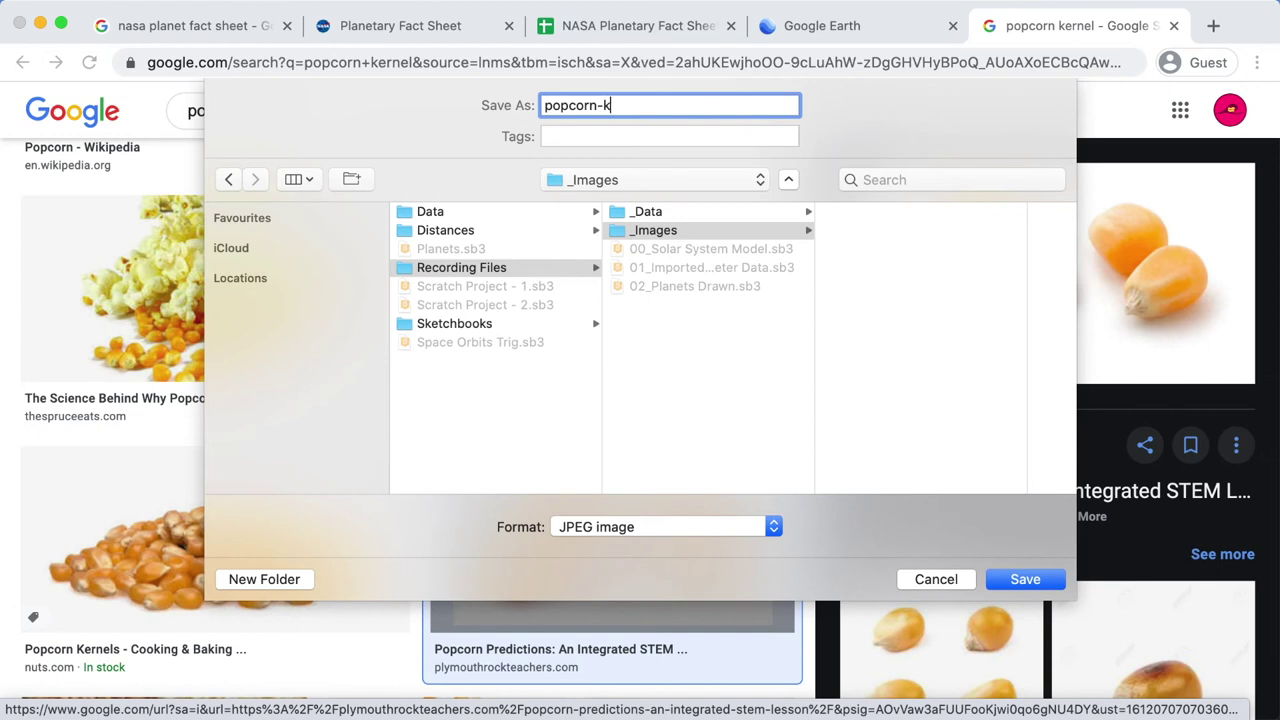
pyautogui.write('pcorn-k')
pyautogui.press('Return')
# Step: Return to Google Earth, open the Mercury placemark for editing and upload the saved popcorn kernel image to it
pyautogui.click(840, 28)
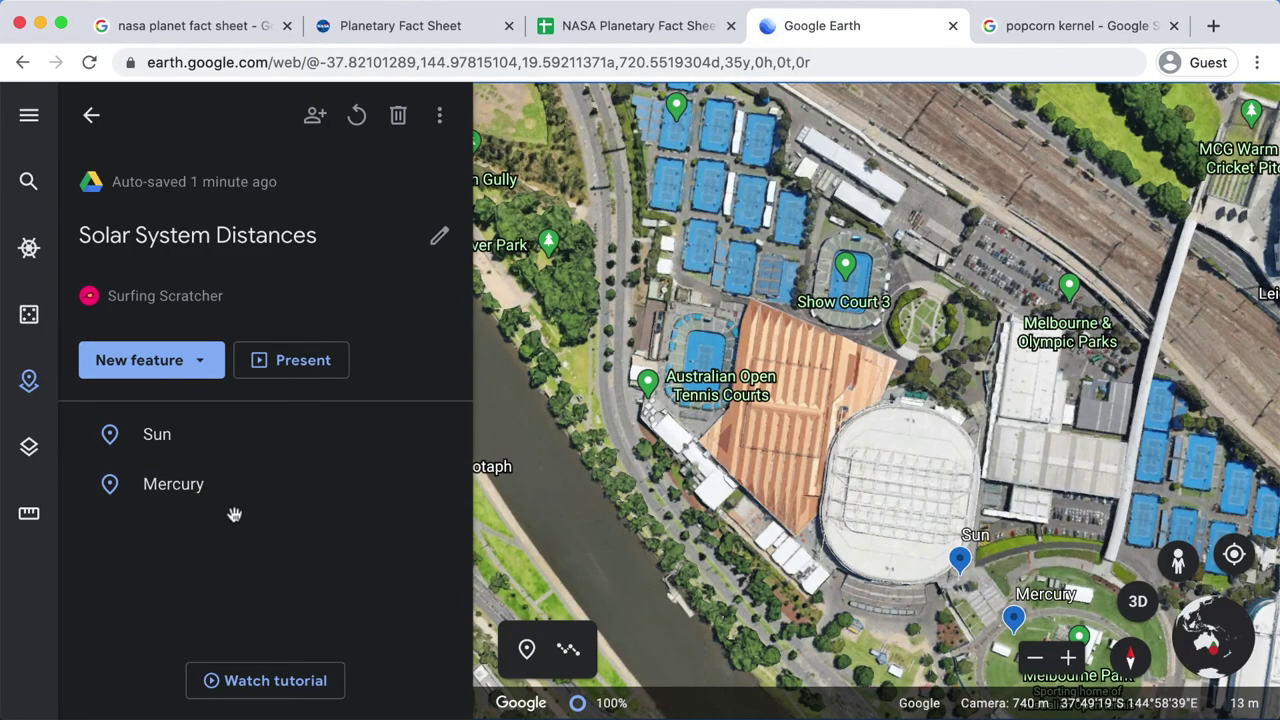
pyautogui.click(392, 490)
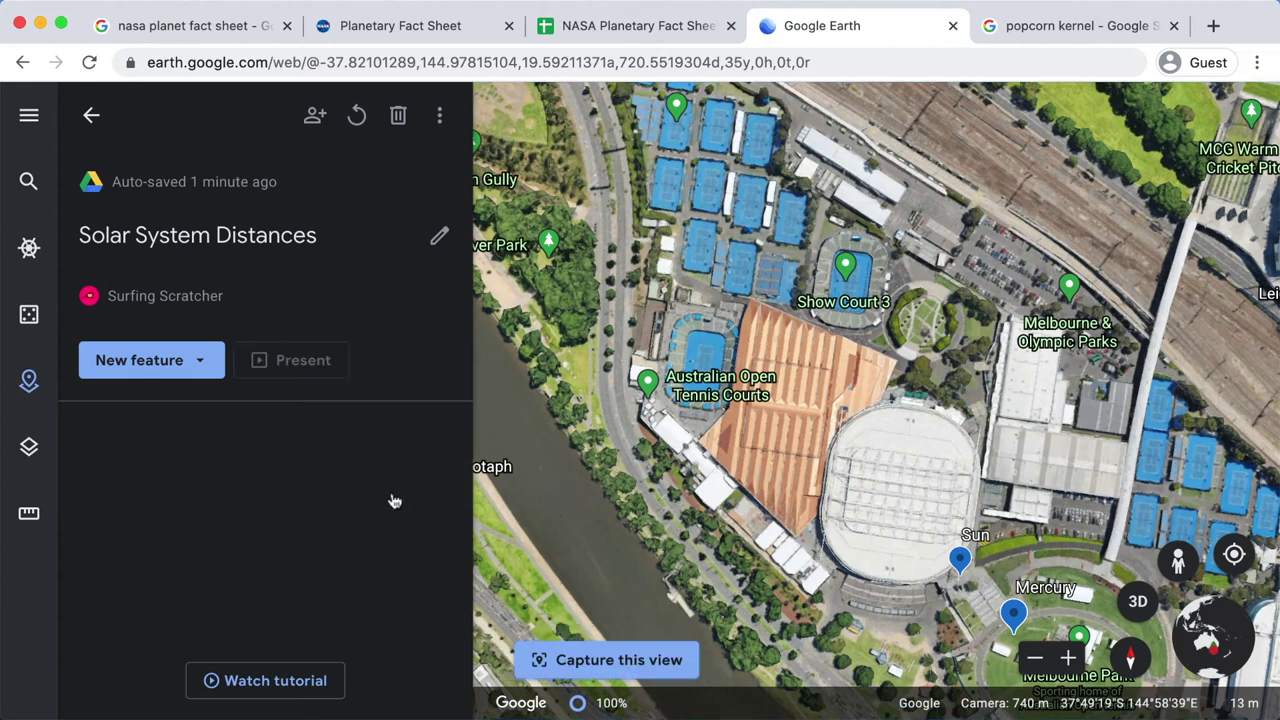
pyautogui.click(257, 307)
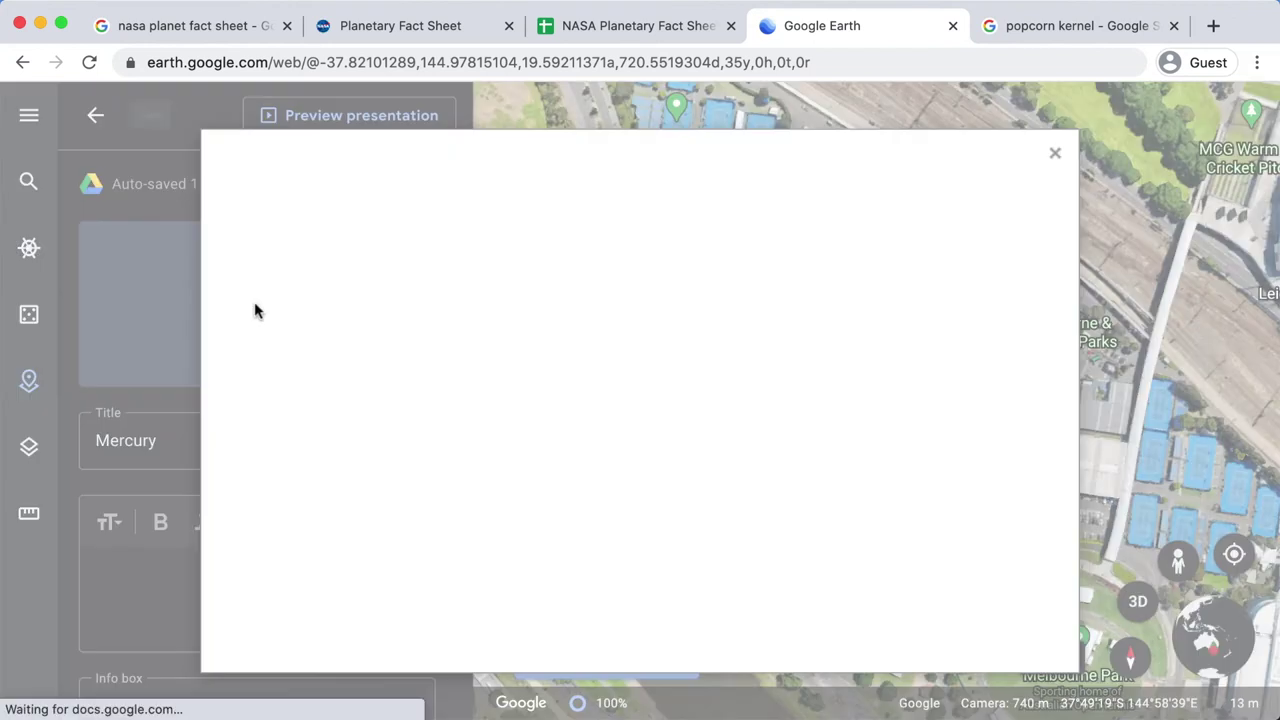
pyautogui.click(620, 394)
pyautogui.doubleClick(281, 155)
pyautogui.moveTo(340, 134); pyautogui.dragTo(557, 416)
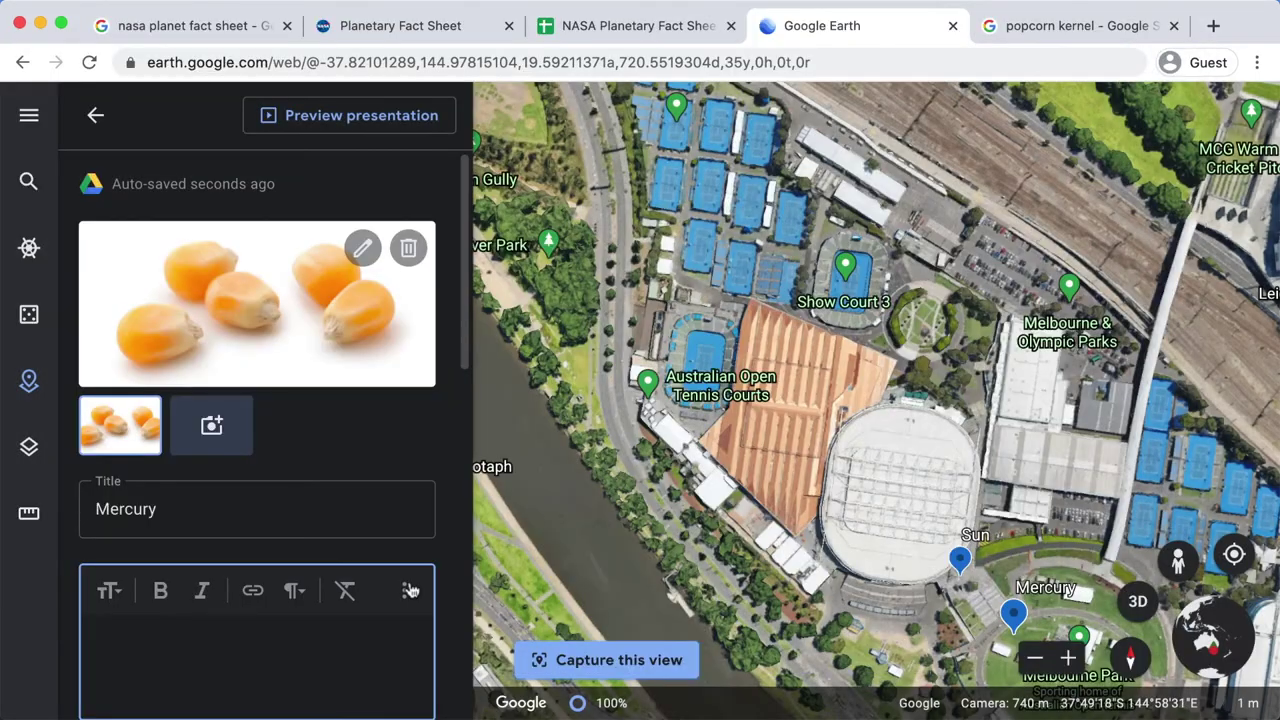
# Step: Give the Mercury placemark the description "The relative size of Mercury is about the size of a popcorn kernel." and leave its editor
pyautogui.scroll(-1, 455, 556)
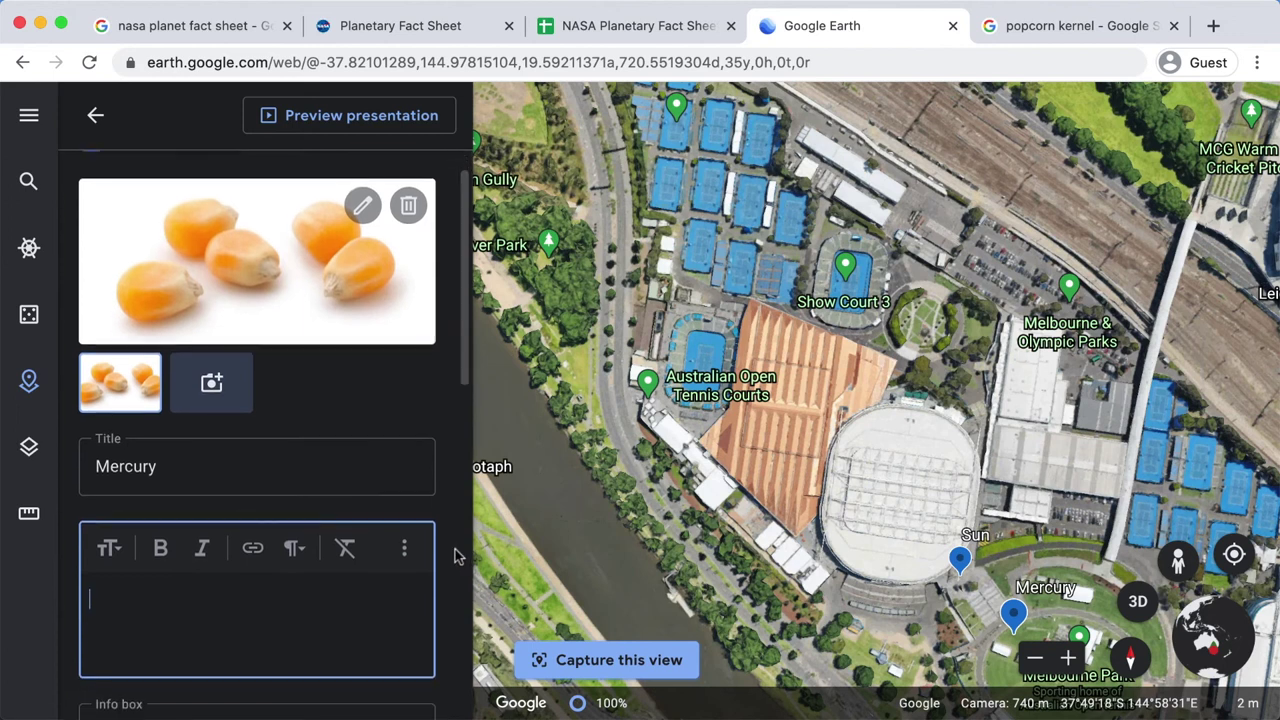
pyautogui.write('The relative size of Mercury is about the size of a popcorn kernel.')
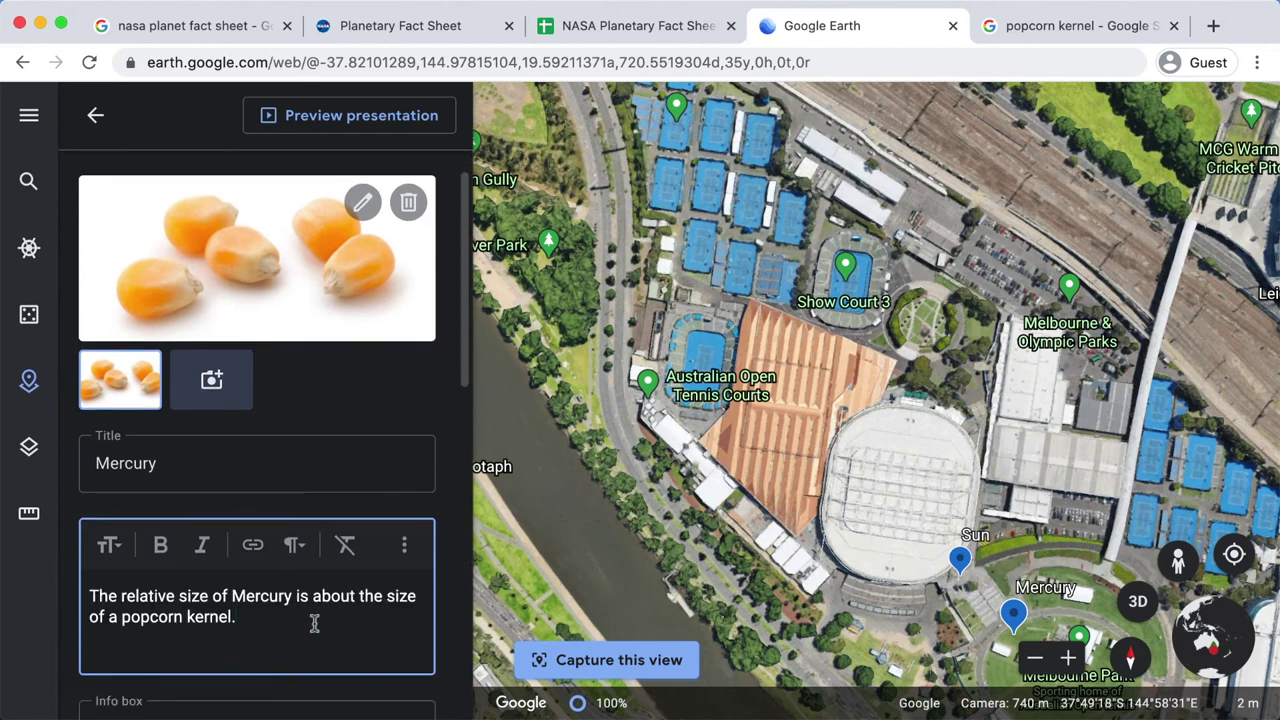
pyautogui.click(505, 606)
# Step: Open the Mercury placemark on the map to review its info card with the image and description
pyautogui.moveTo(696, 536); pyautogui.dragTo(633, 470)
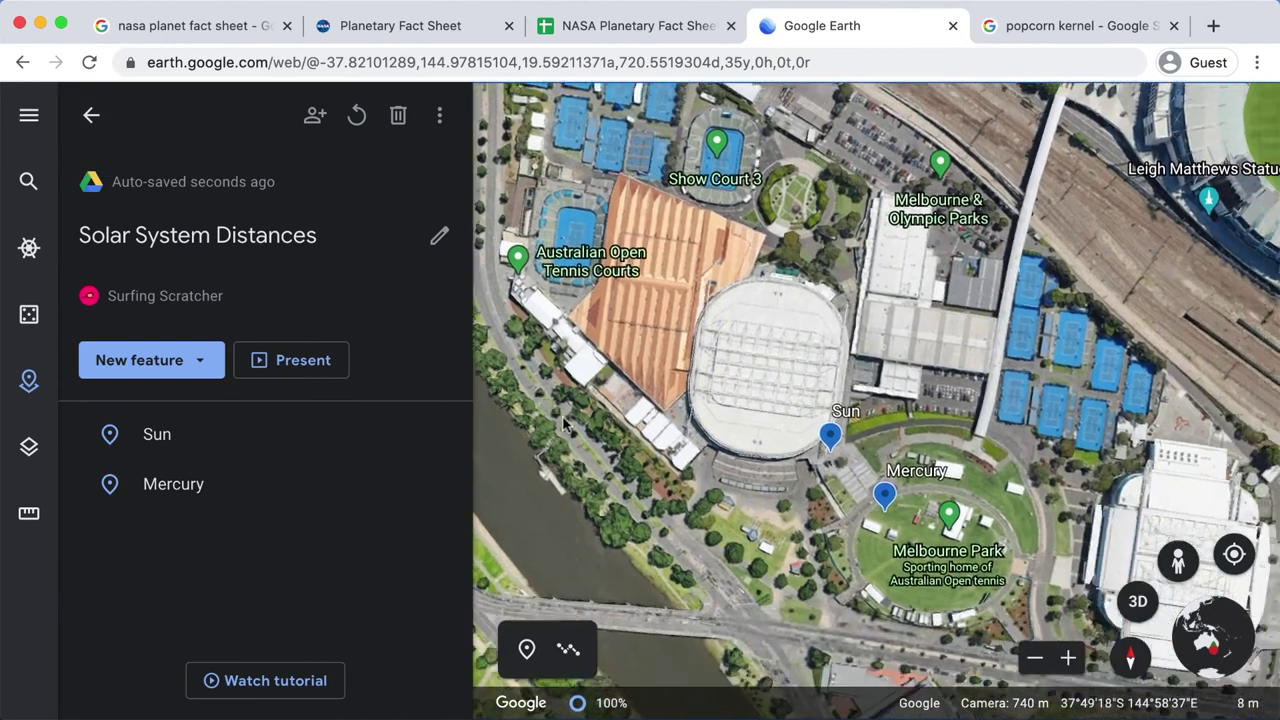
pyautogui.scroll(3, 783, 437)
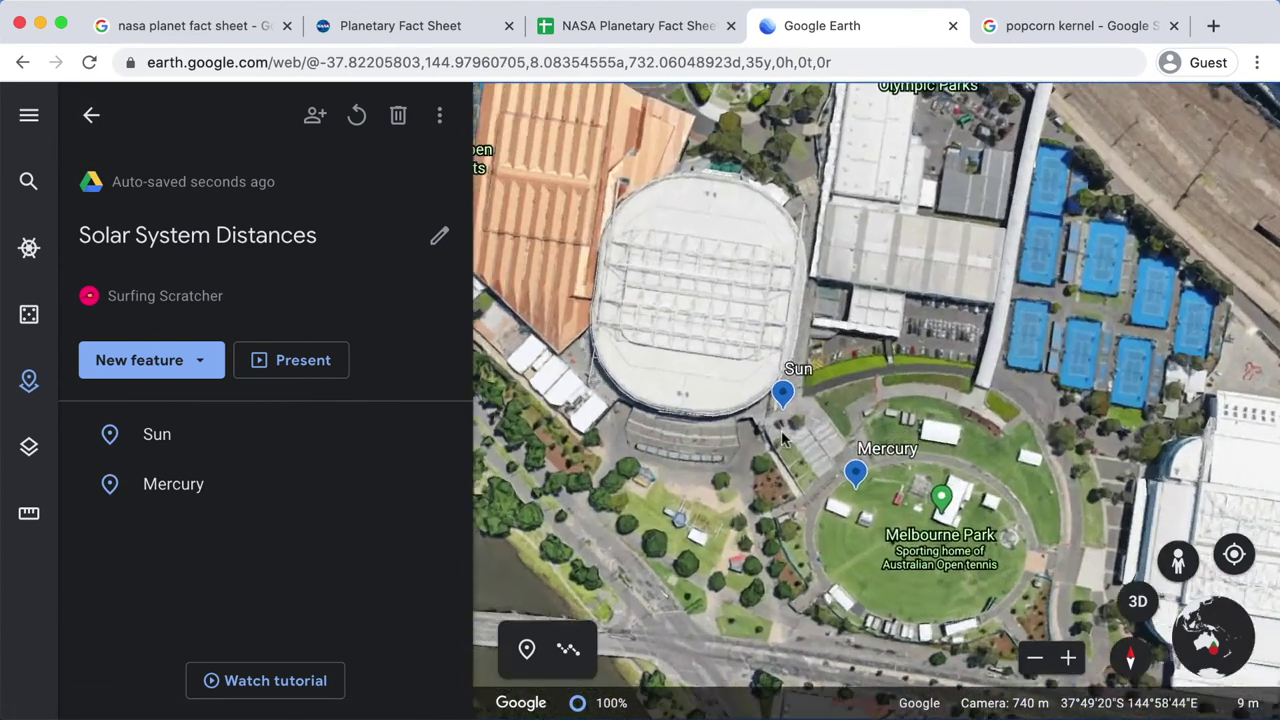
pyautogui.scroll(3, 869, 509)
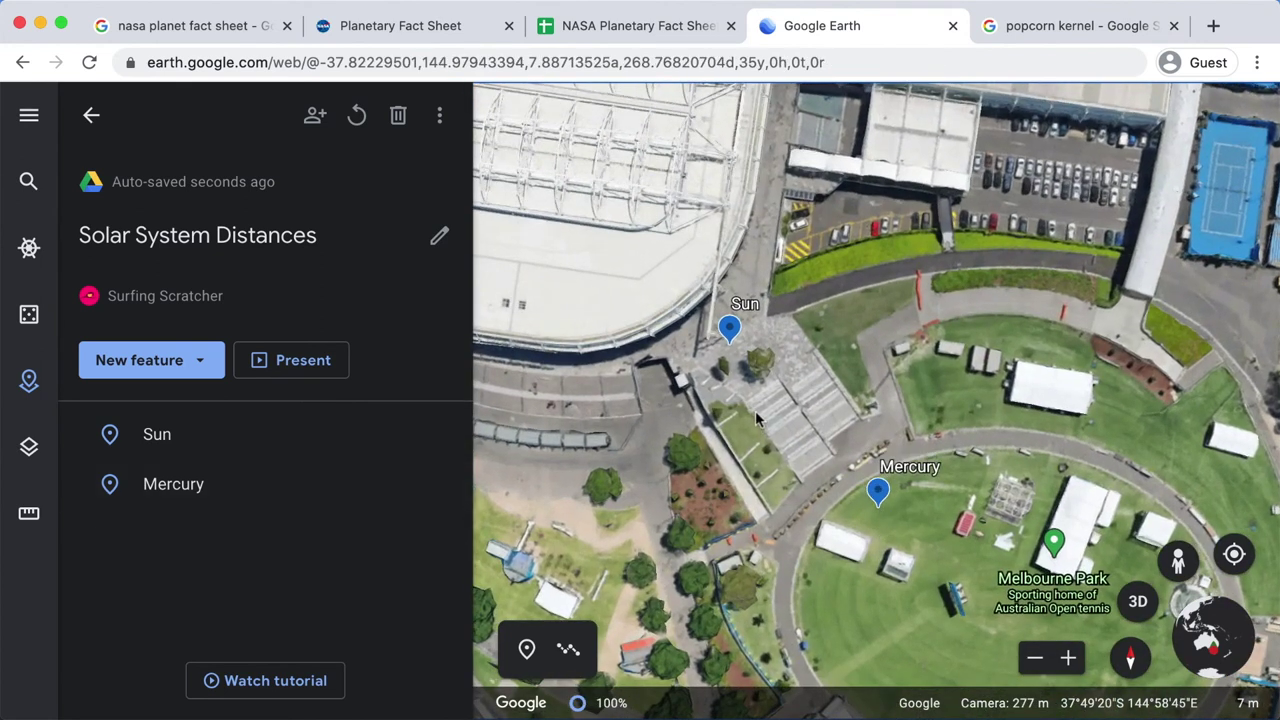
pyautogui.click(877, 494)
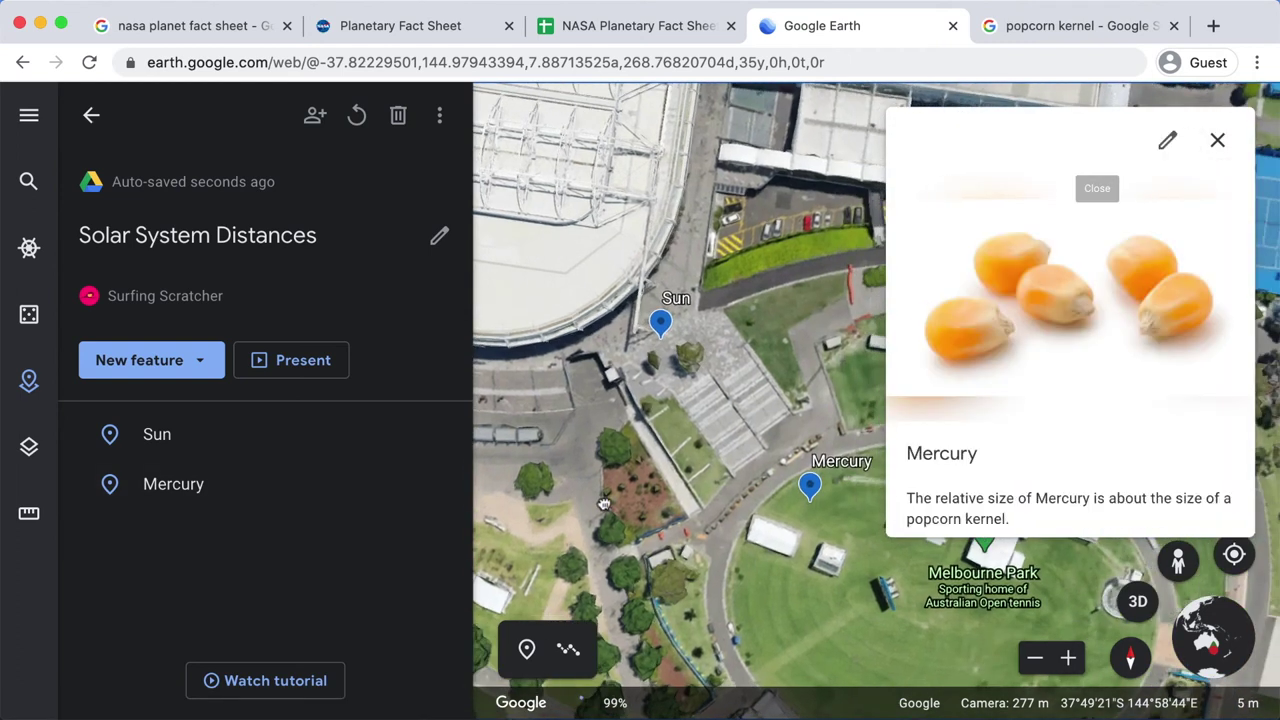
pyautogui.scroll(-1, 1111, 449)
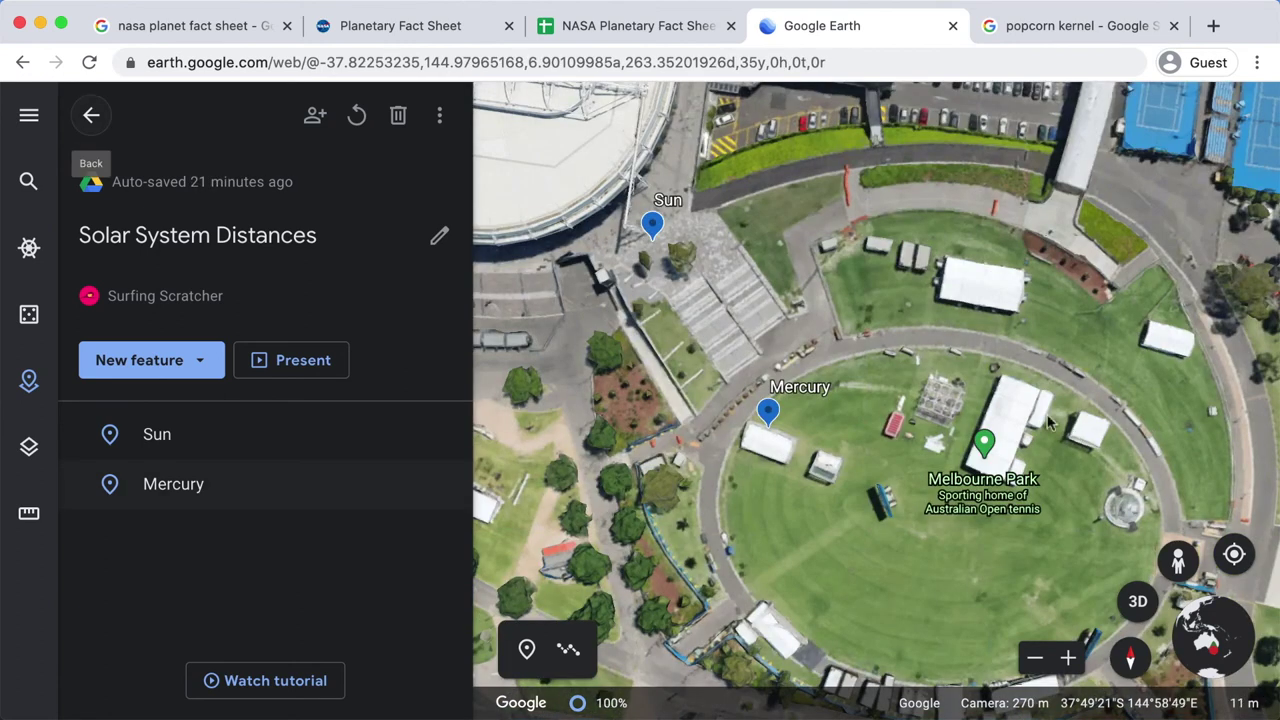
# Step: Look up Venus's distance from the Sun in the sheet and measure out a line of about 103 m in Google Earth from the Sun past Mercury
pyautogui.click(640, 26)
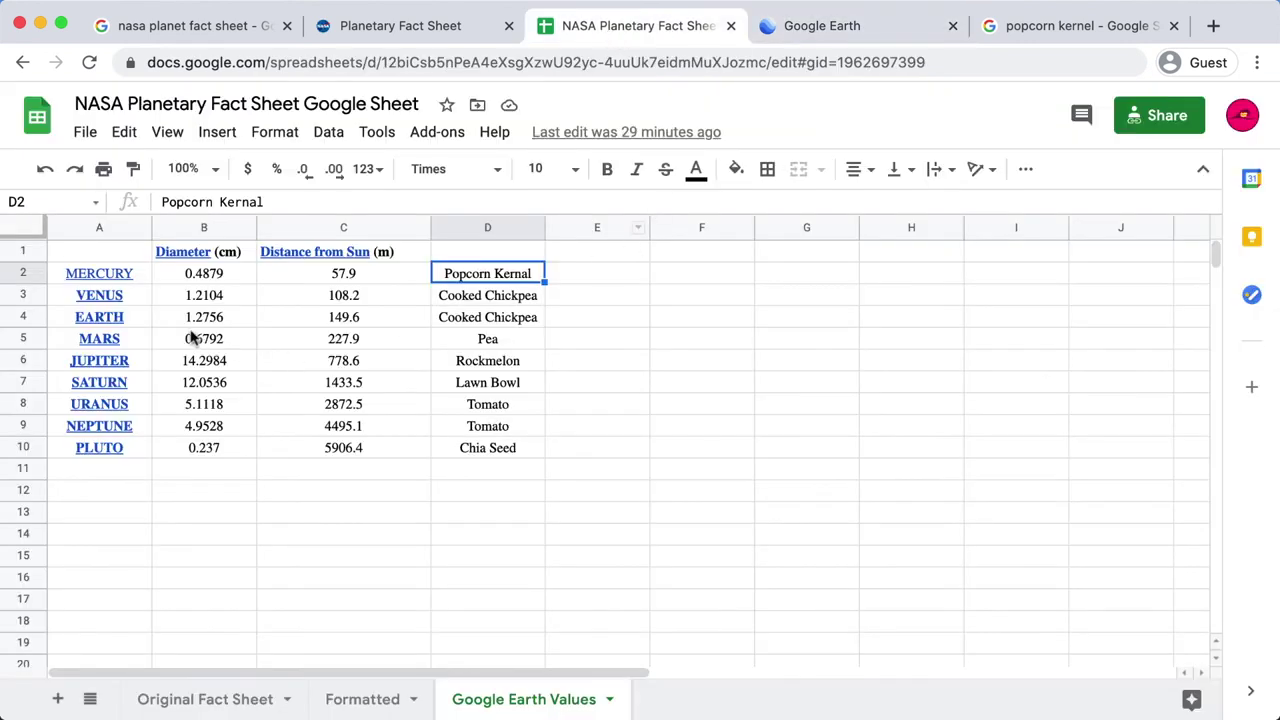
pyautogui.click(316, 295)
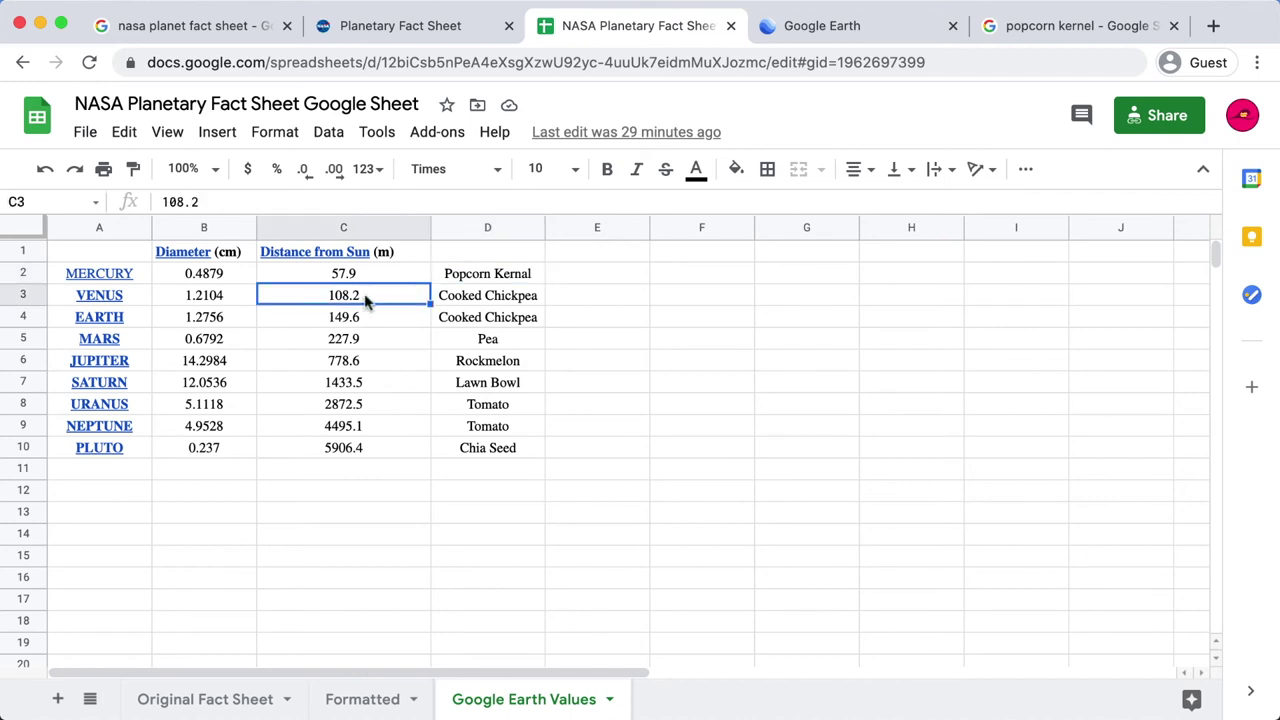
pyautogui.click(812, 40)
pyautogui.moveTo(789, 507); pyautogui.dragTo(714, 485)
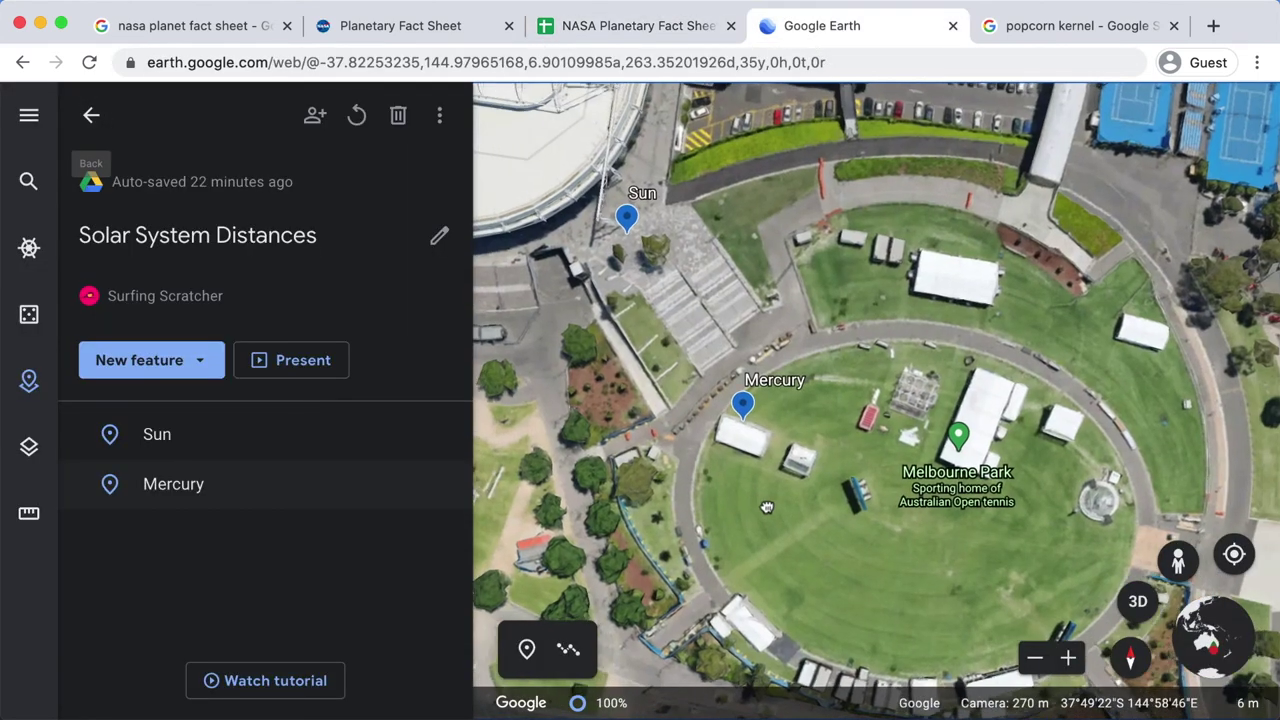
pyautogui.click(29, 513)
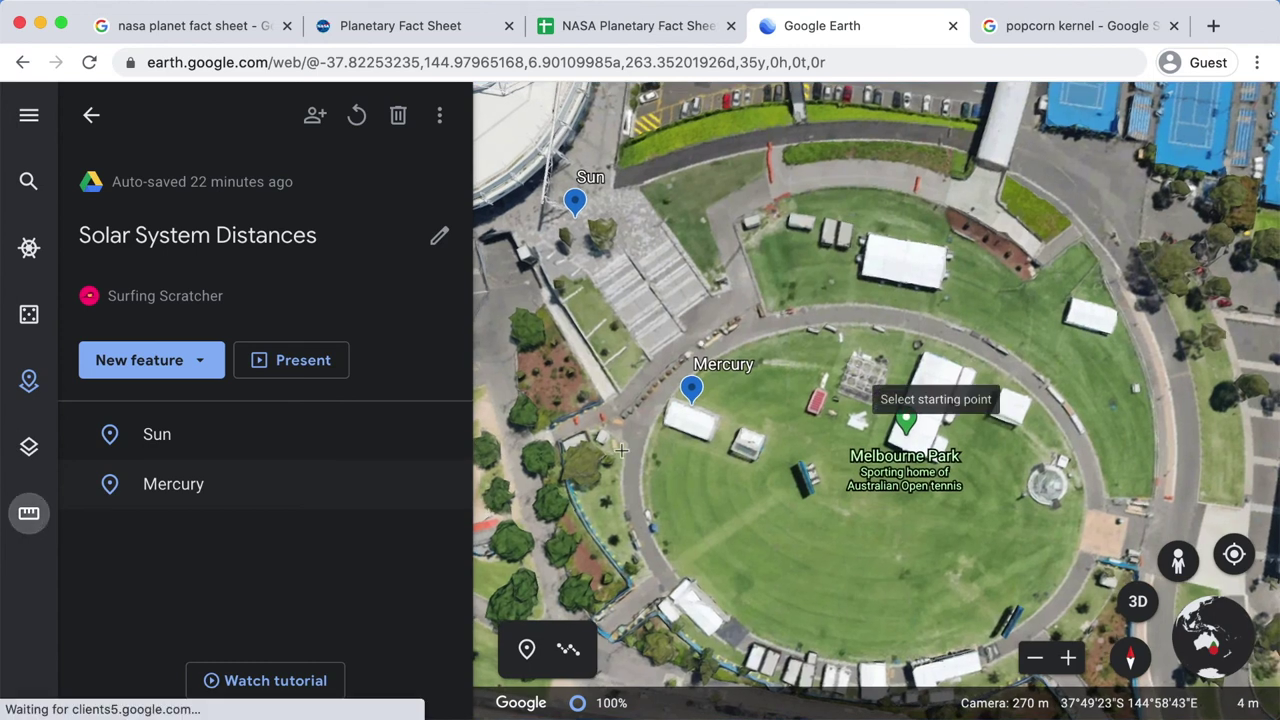
pyautogui.click(575, 215)
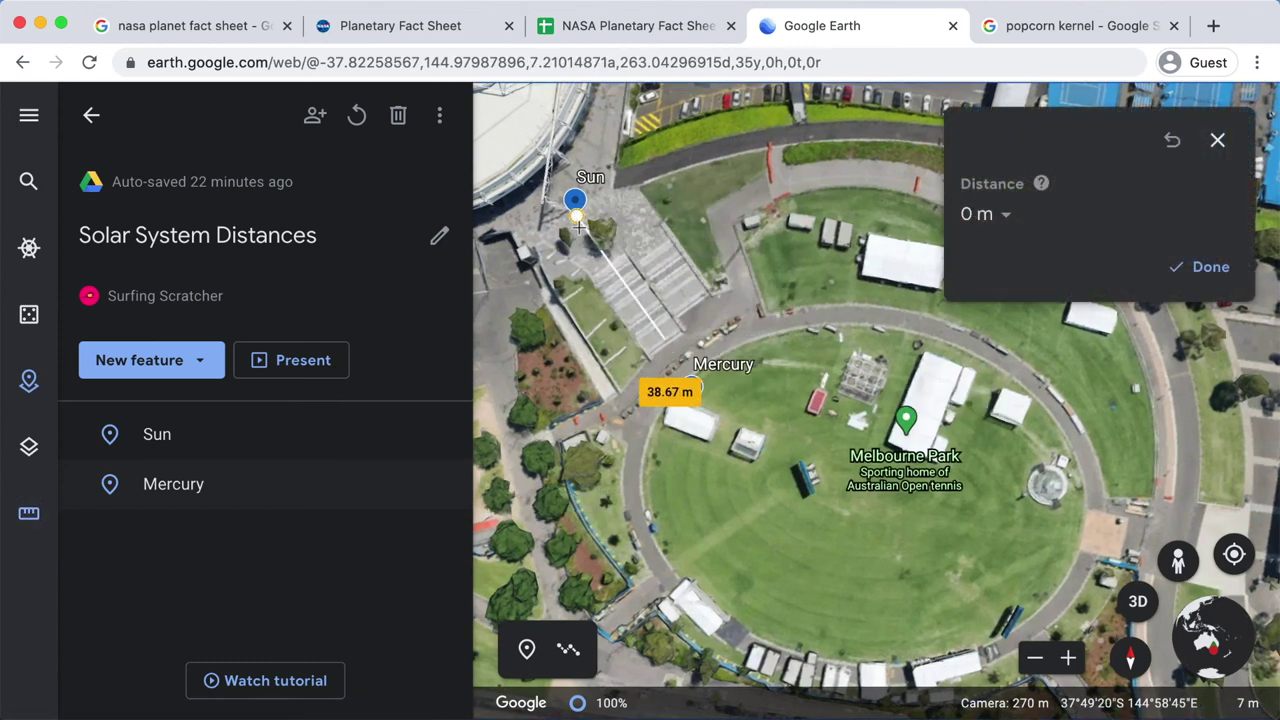
pyautogui.click(807, 542)
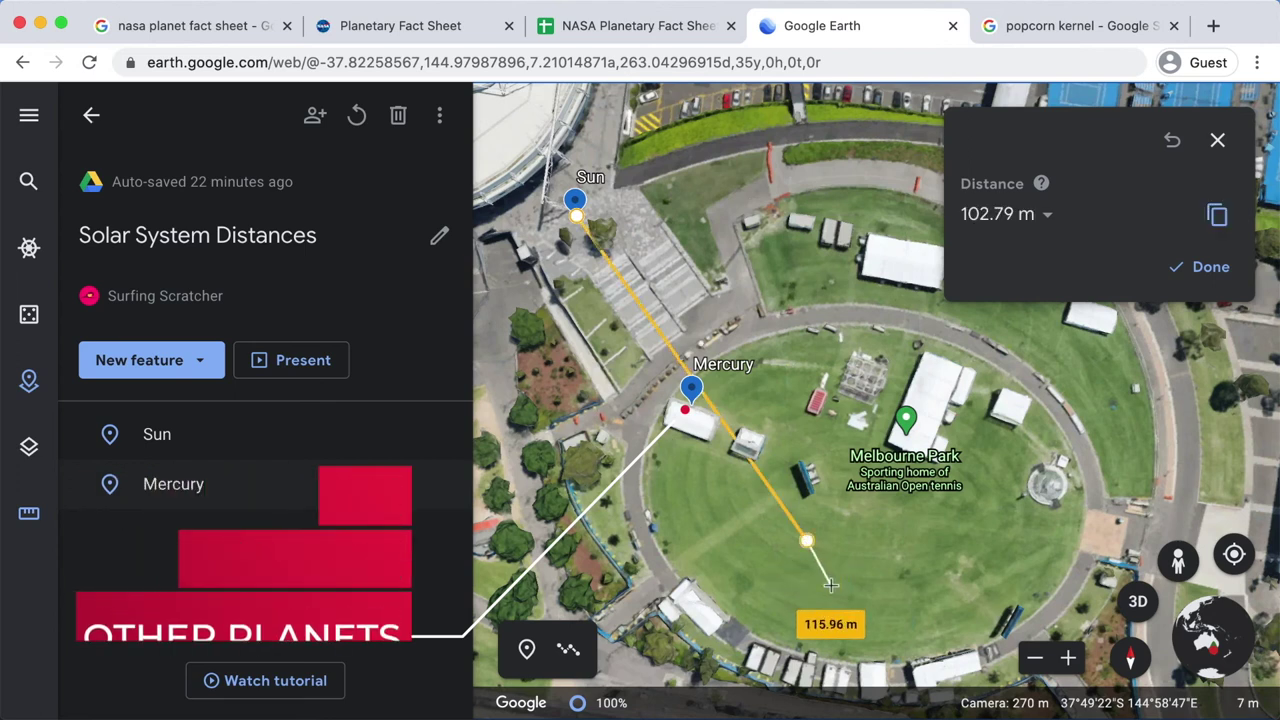
pyautogui.press('Return')
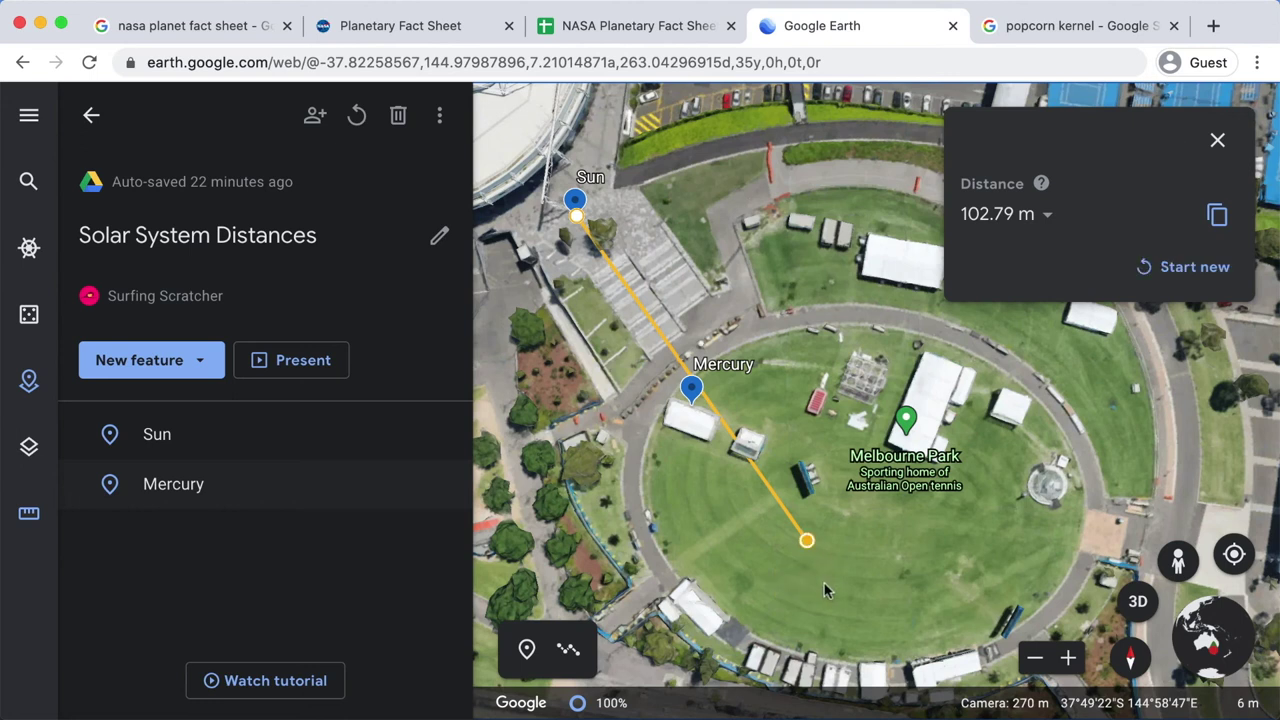
# Step: Add a placemark titled Venus at the end of the new measured line and save it to the Solar System Distances project
pyautogui.moveTo(715, 555); pyautogui.dragTo(910, 648)
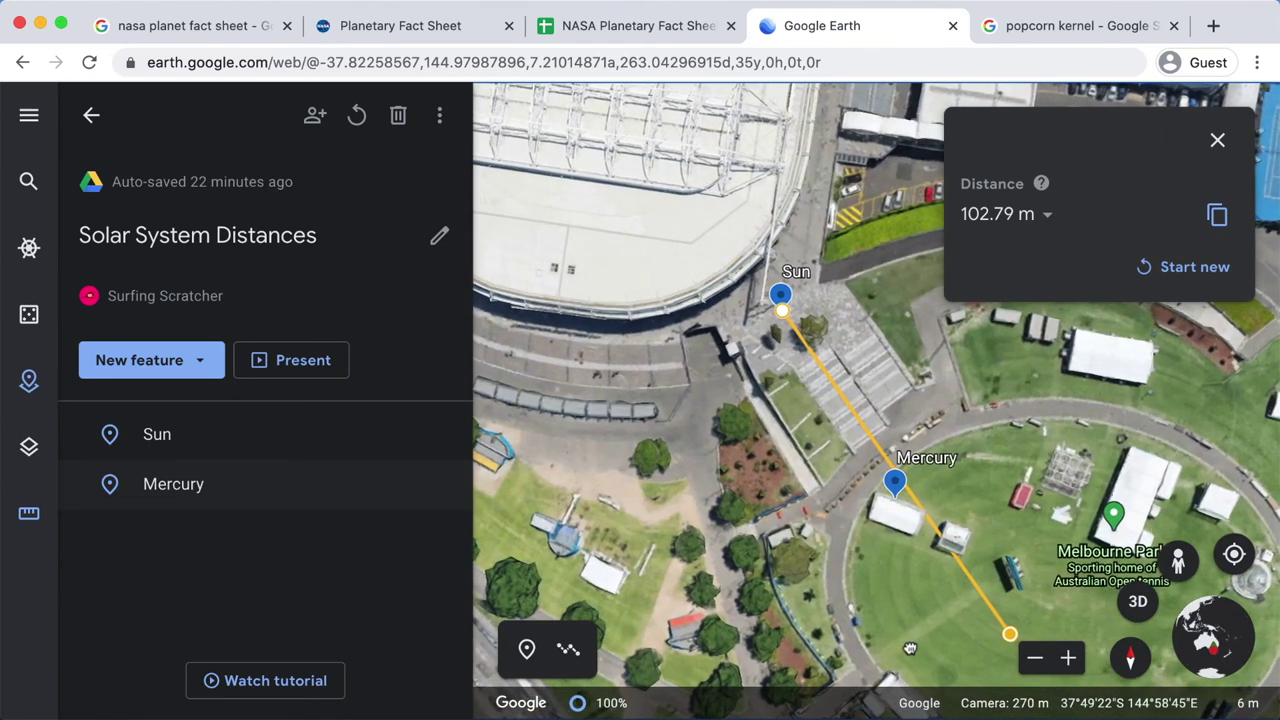
pyautogui.click(527, 652)
pyautogui.click(1010, 632)
pyautogui.write('Venus')
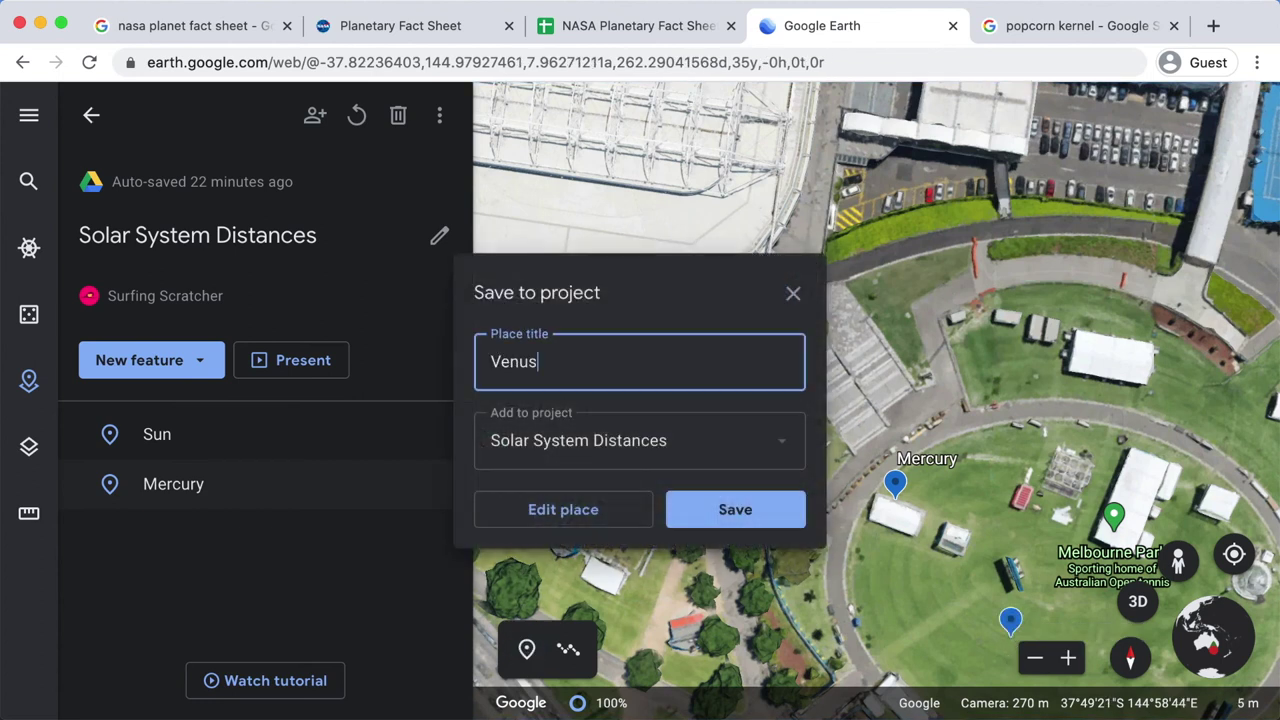
pyautogui.click(735, 509)
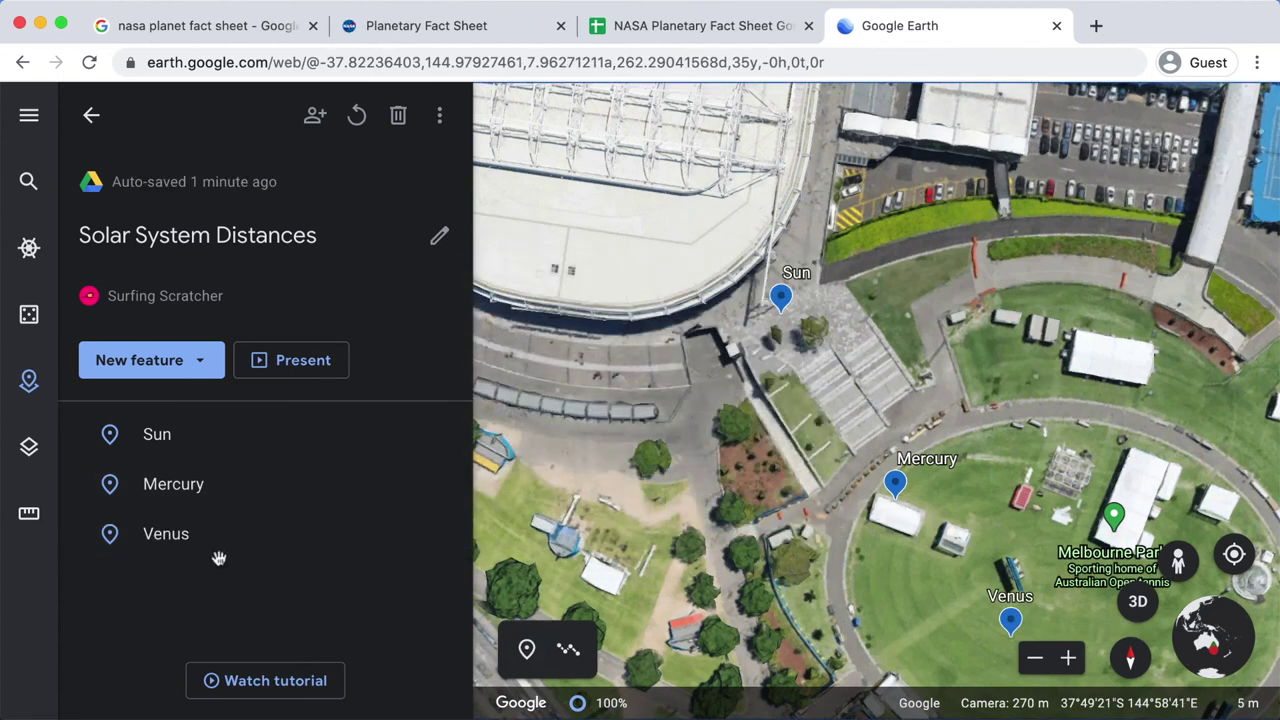
pyautogui.click(386, 534)
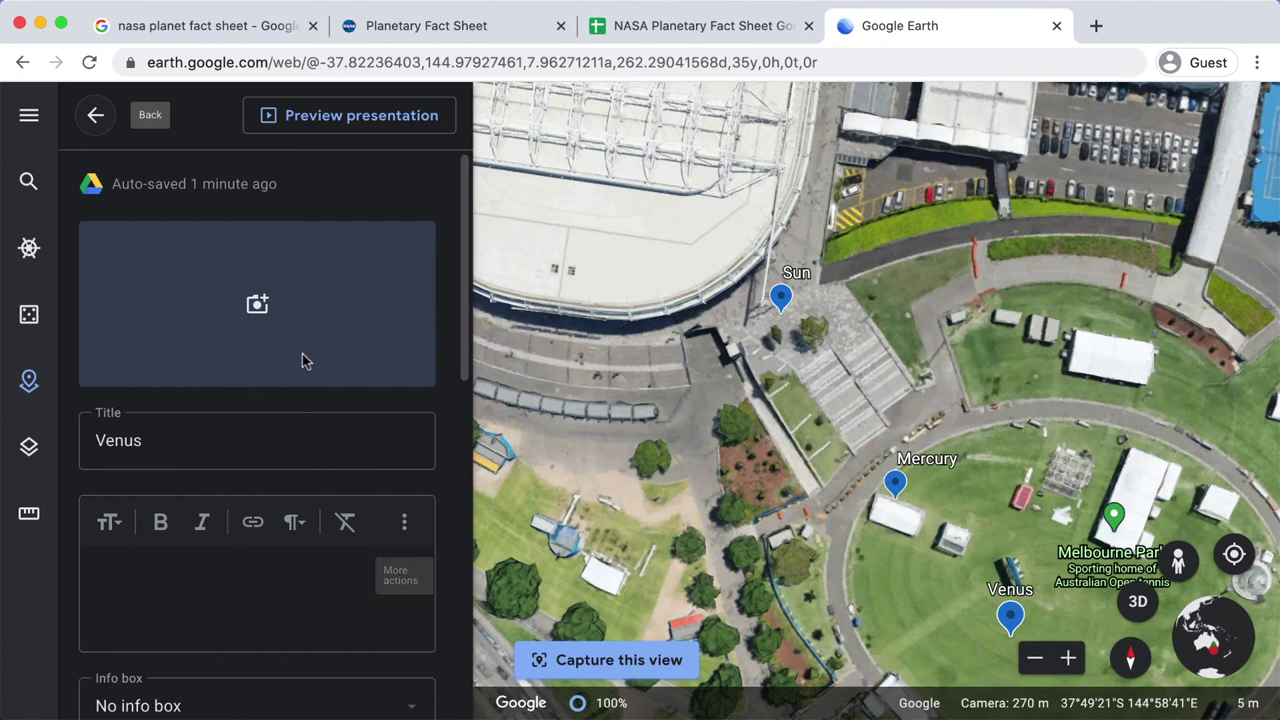
pyautogui.click(257, 305)
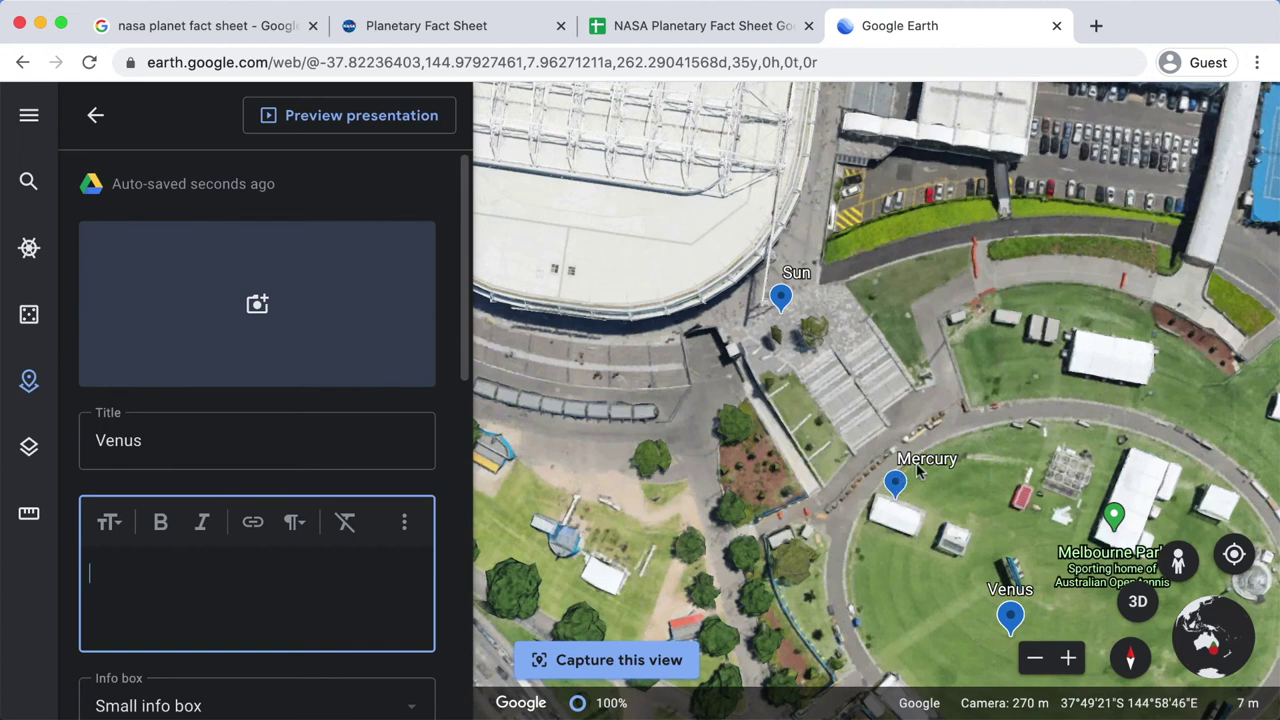
pyautogui.scroll(-1, 372, 582)
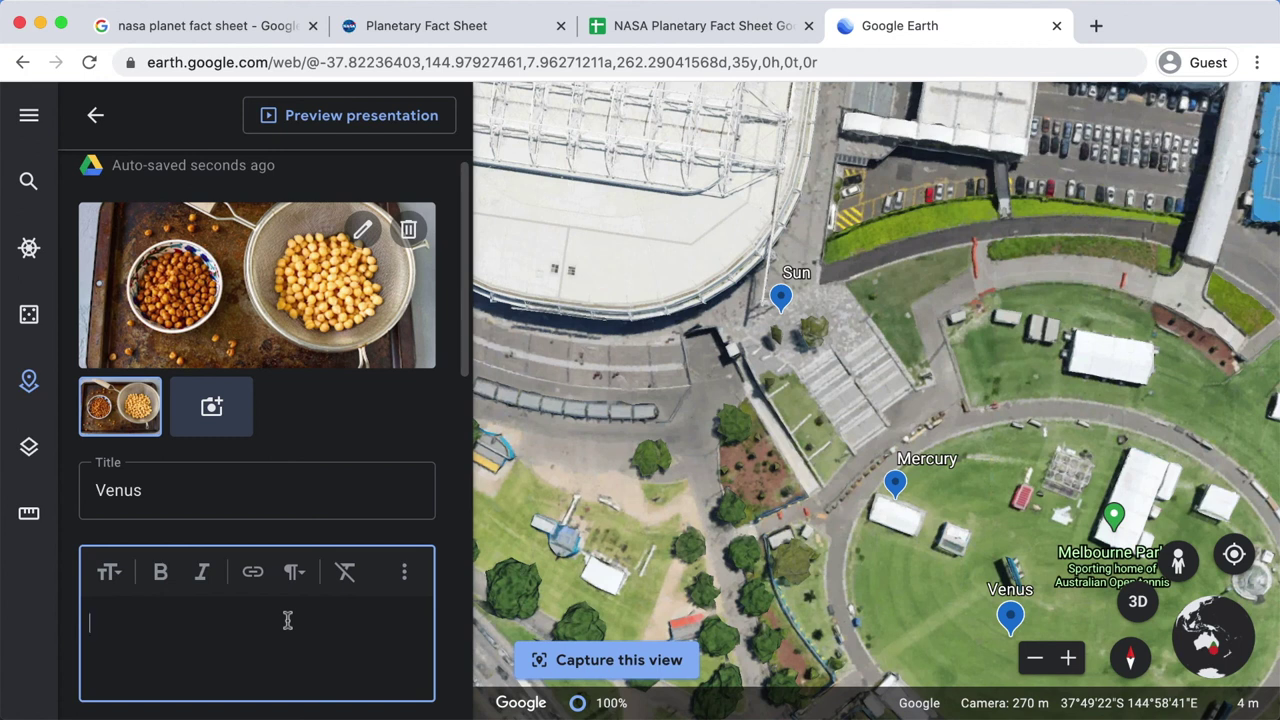
pyautogui.write('https://images.app.goo.gl/oGbv4wzFpXD77YL6')
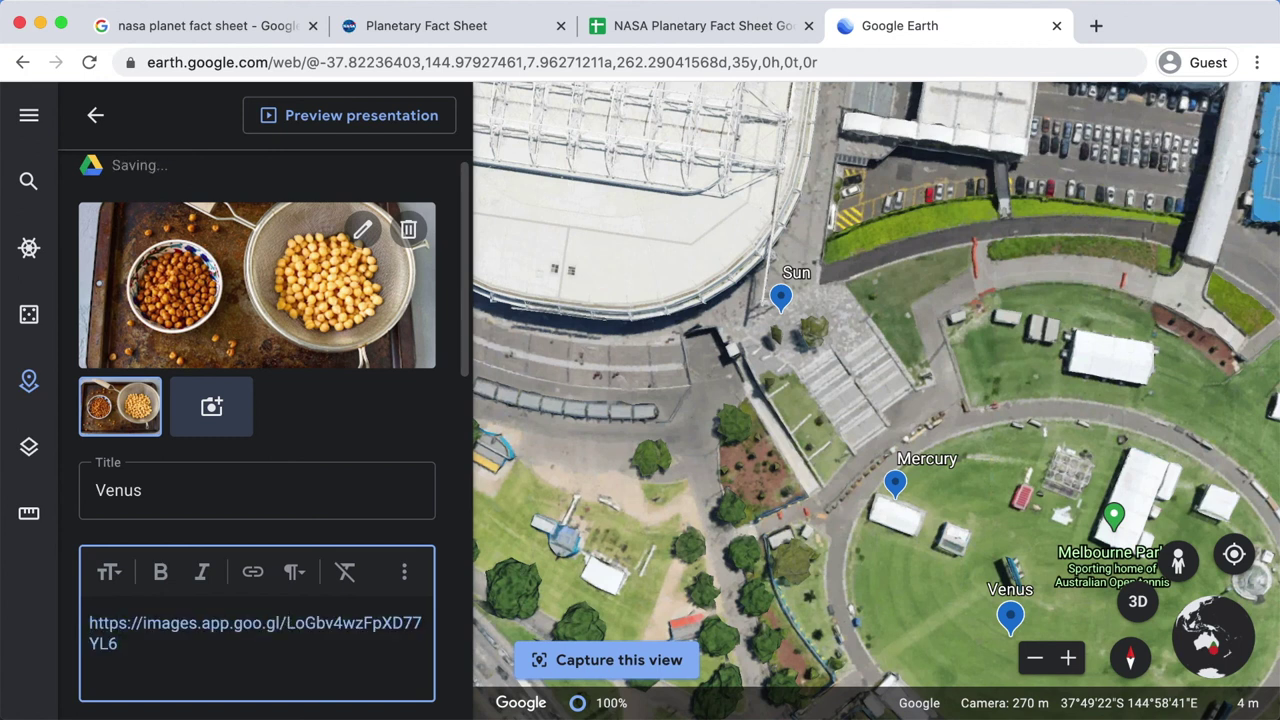
pyautogui.press('Return')
pyautogui.press('Return')
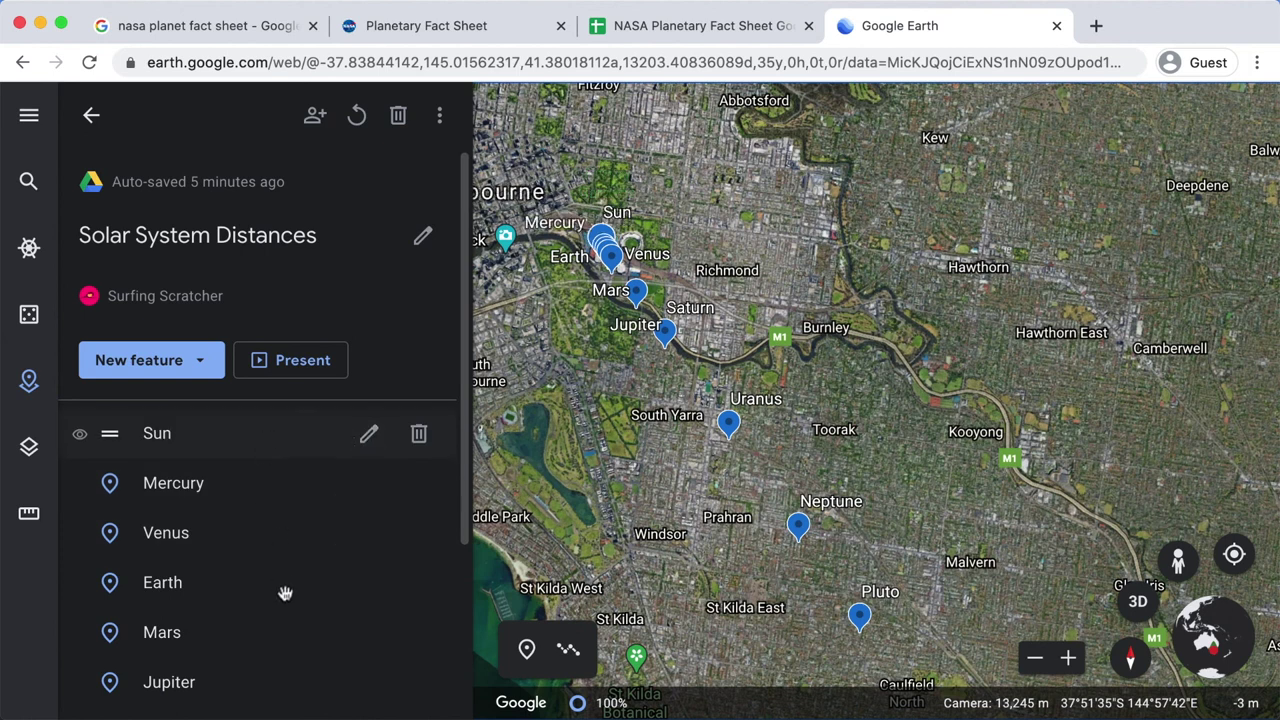
# Step: Open the Uranus placemark from the project list and read its info card through to the image source
pyautogui.scroll(-5, 285, 594)
pyautogui.click(252, 541)
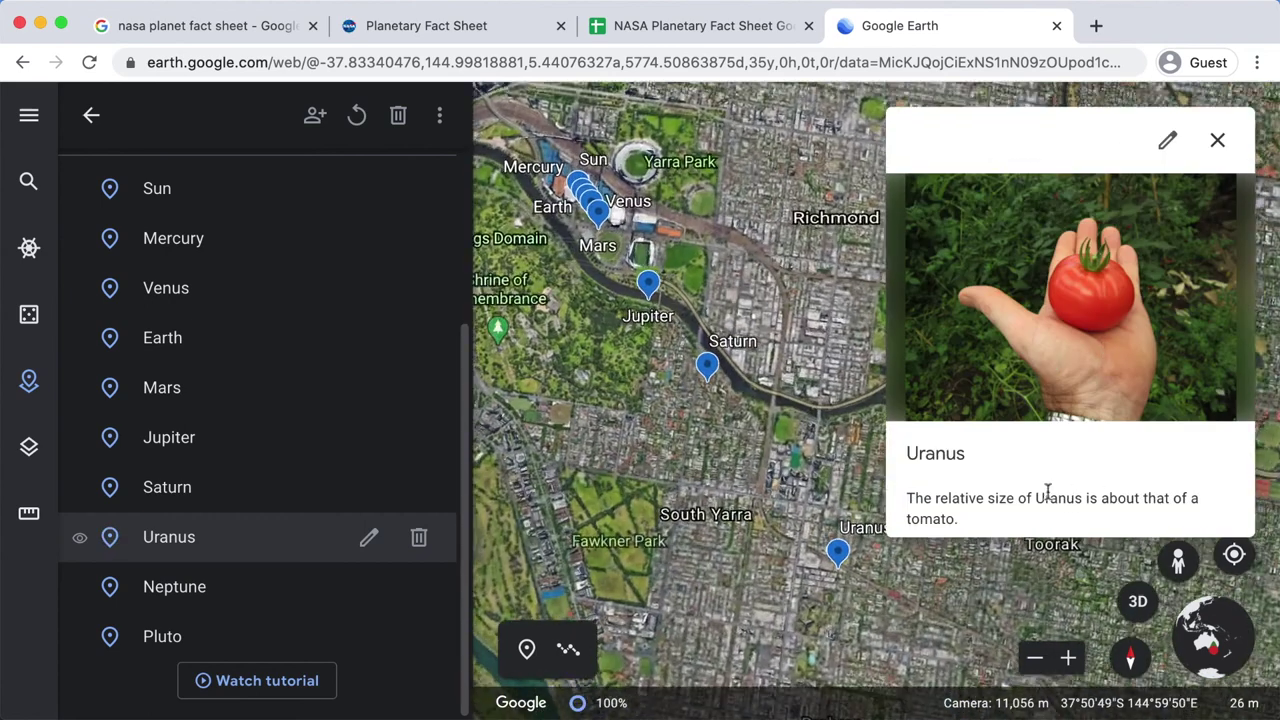
pyautogui.scroll(-2, 1060, 495)
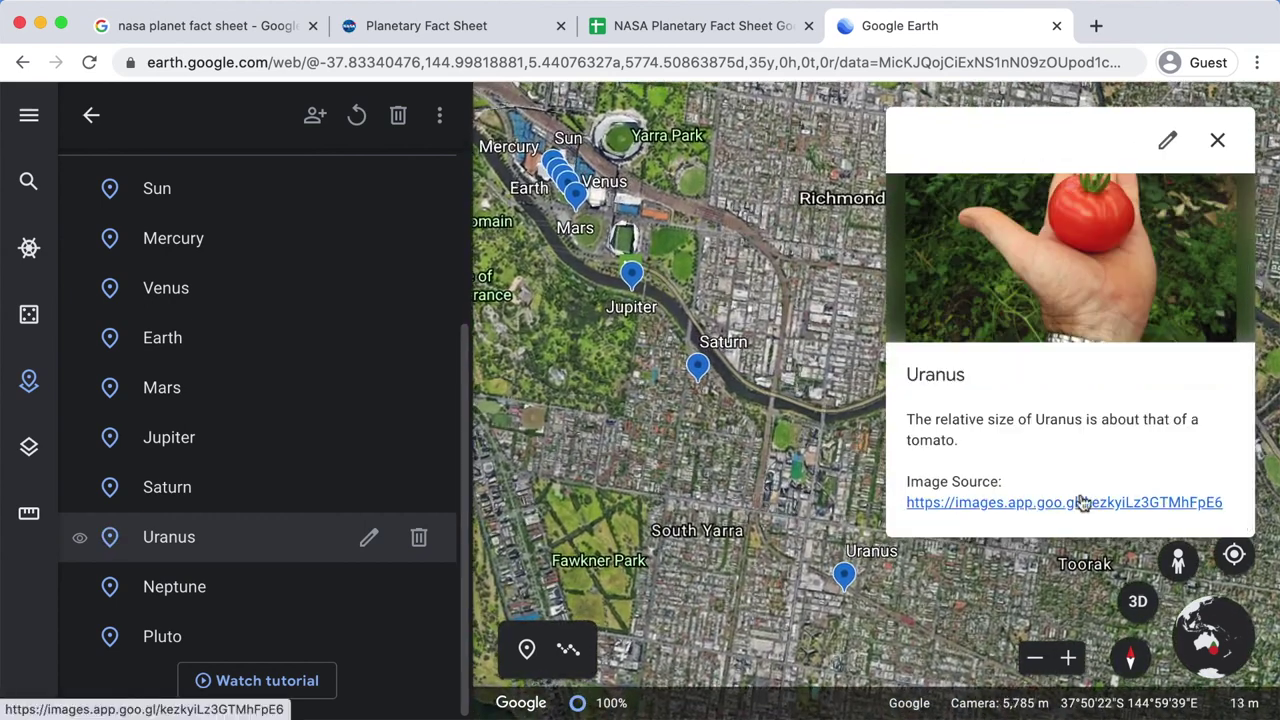
# Step: Present the Solar System Distances project and jump to Pluto through the table of contents
pyautogui.scroll(3, 355, 380)
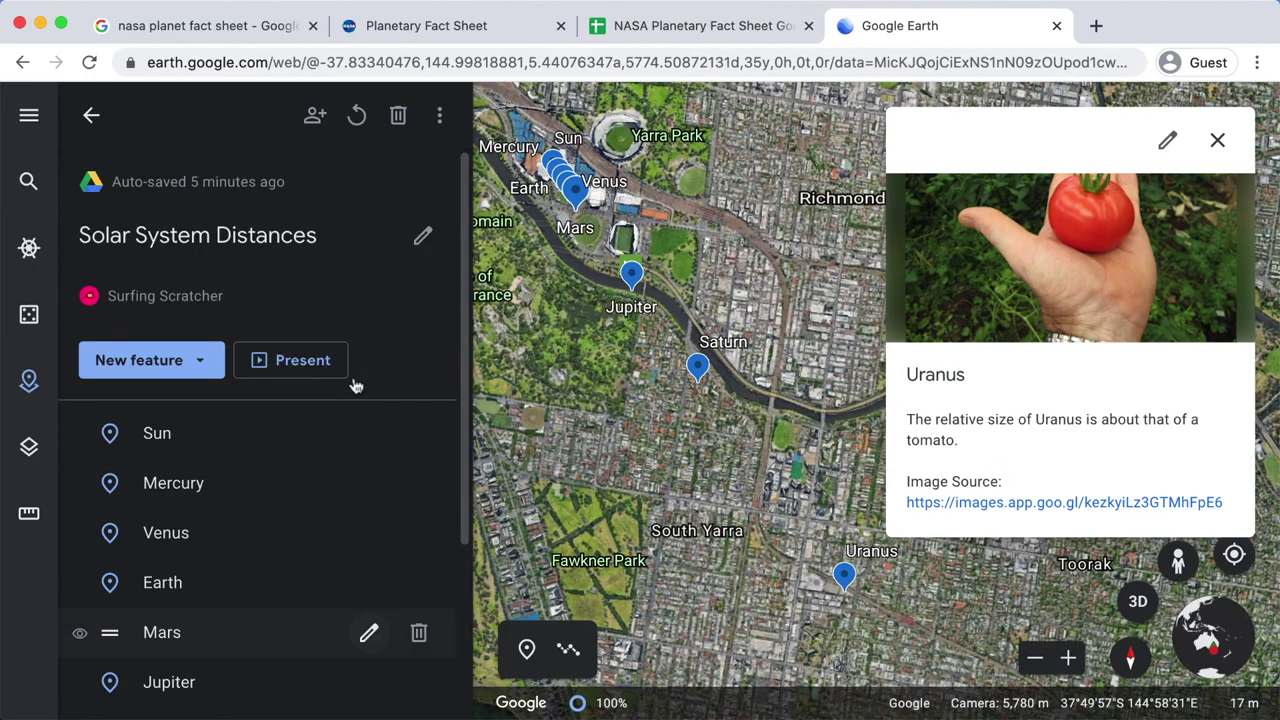
pyautogui.click(300, 368)
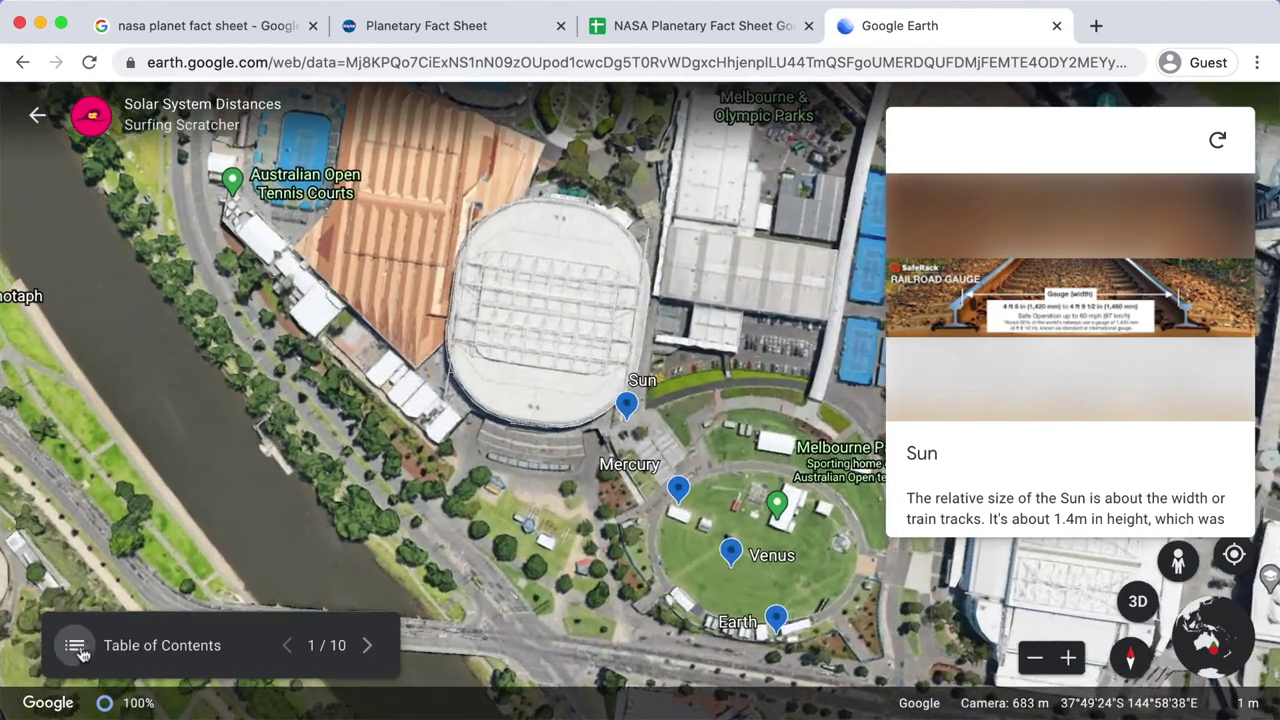
pyautogui.click(76, 646)
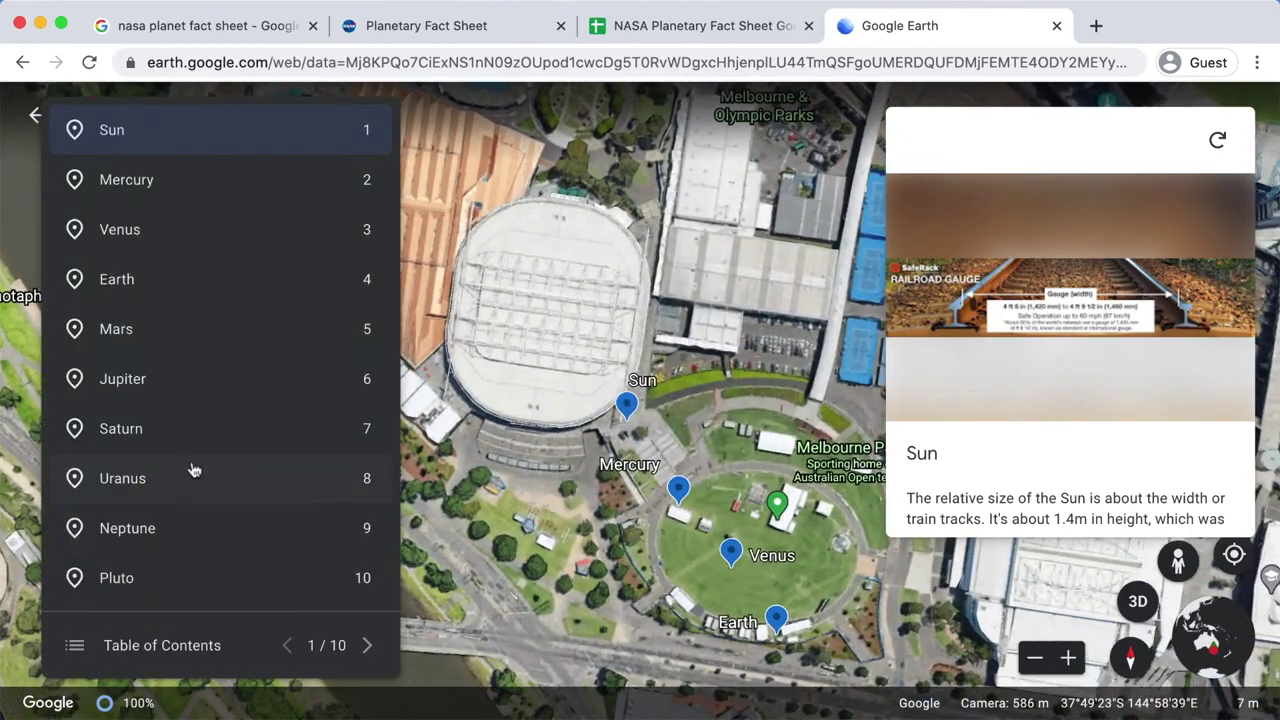
pyautogui.click(158, 580)
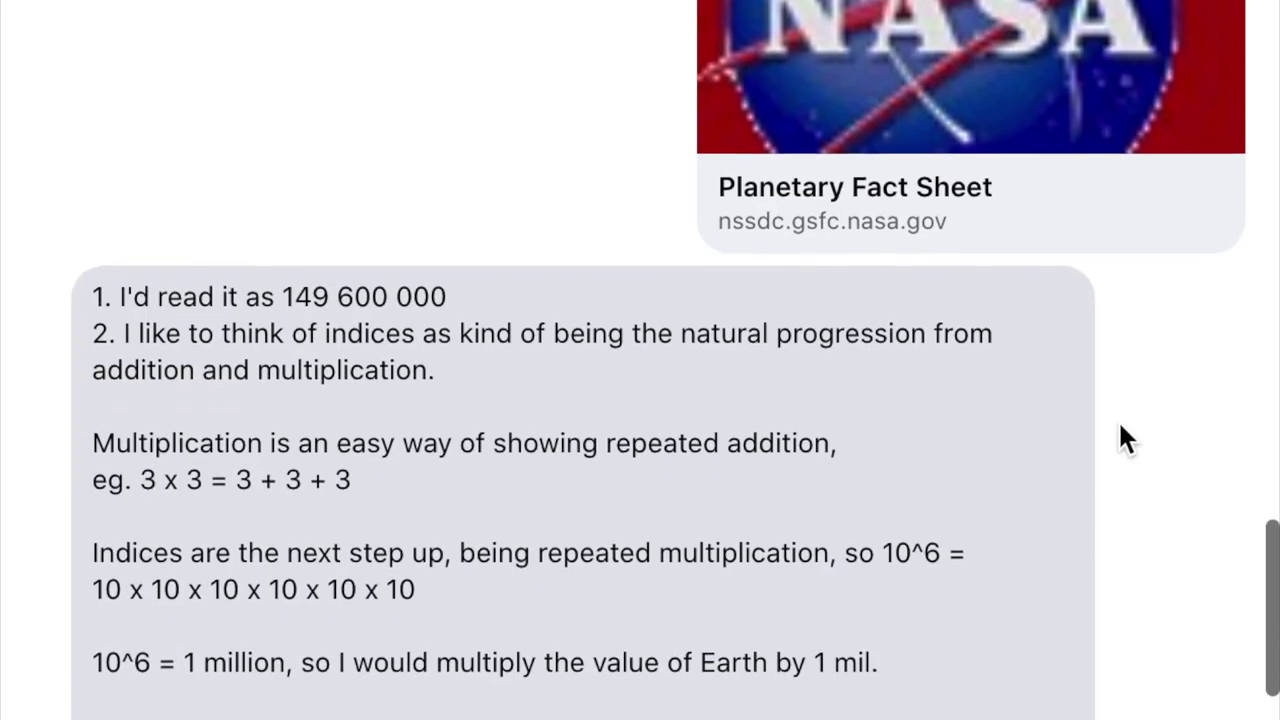
# Step: Read through the chat about converting and scaling the planet distances and diameters
pyautogui.scroll(-10, 1118, 425)
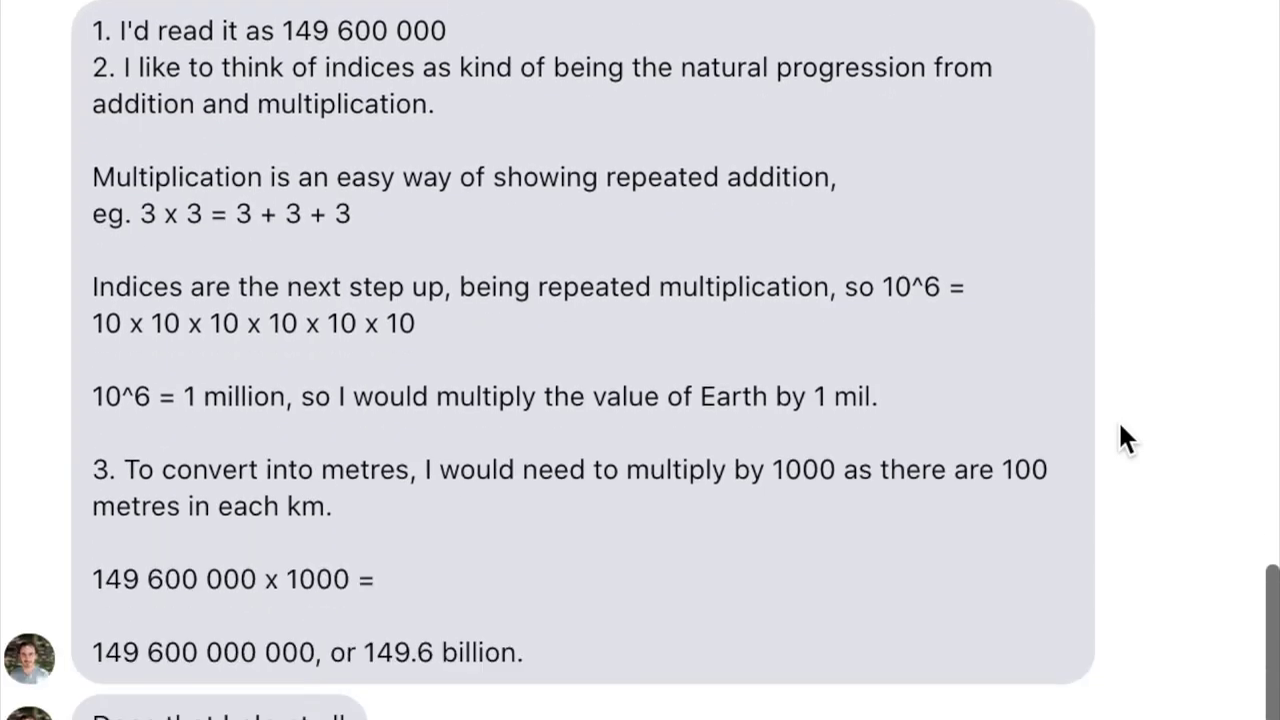
pyautogui.scroll(-10, 1119, 423)
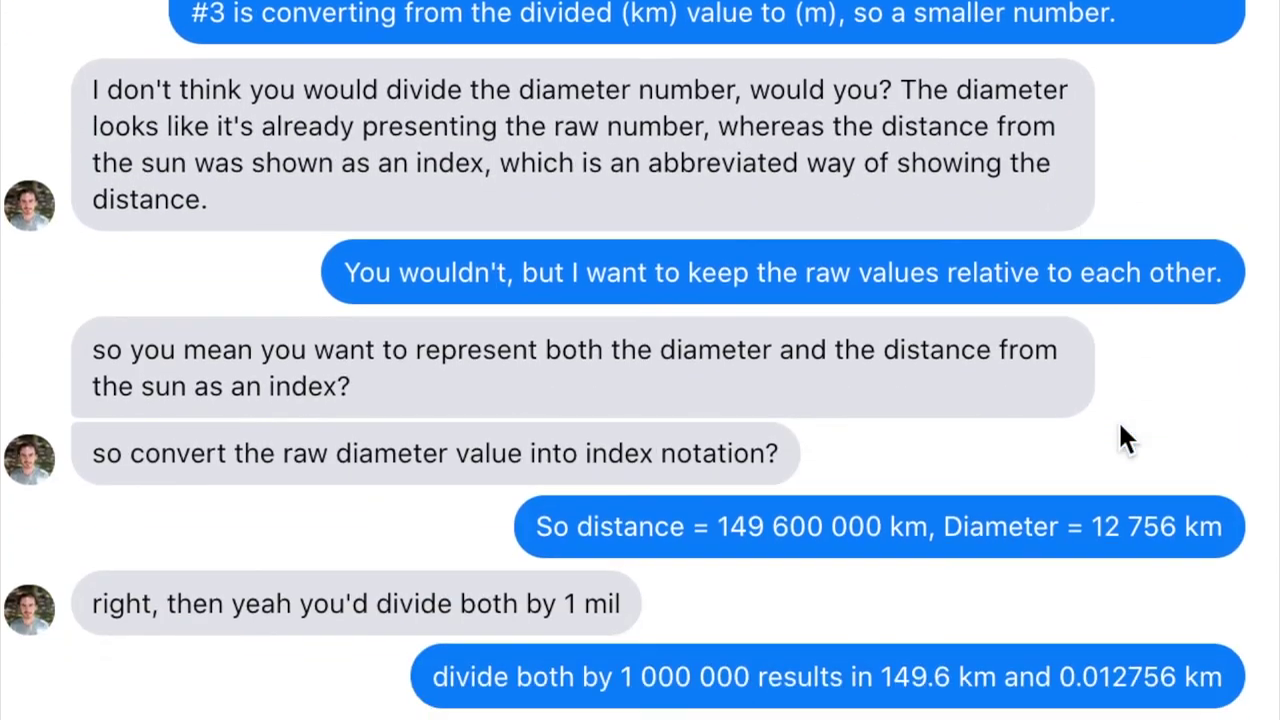
pyautogui.scroll(-1, 1119, 423)
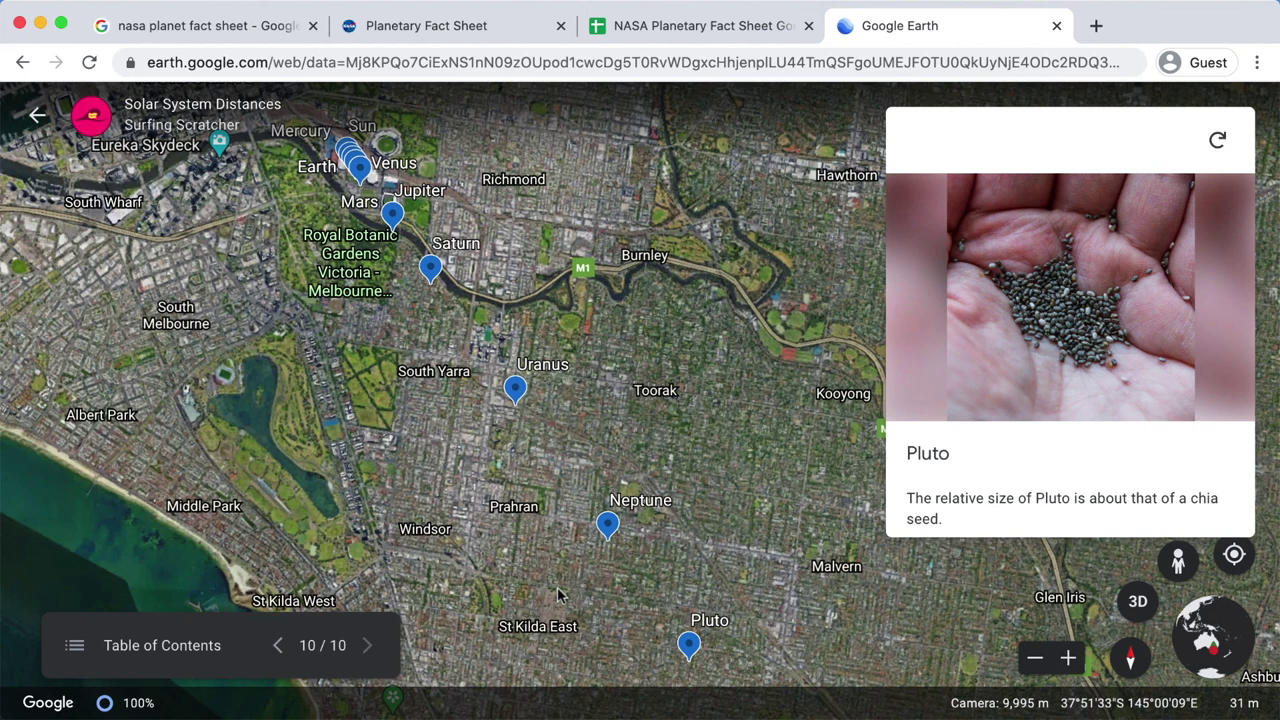
# Step: Return the presentation to the Sun, read its card through to the image source, and reopen the table of contents
pyautogui.click(120, 645)
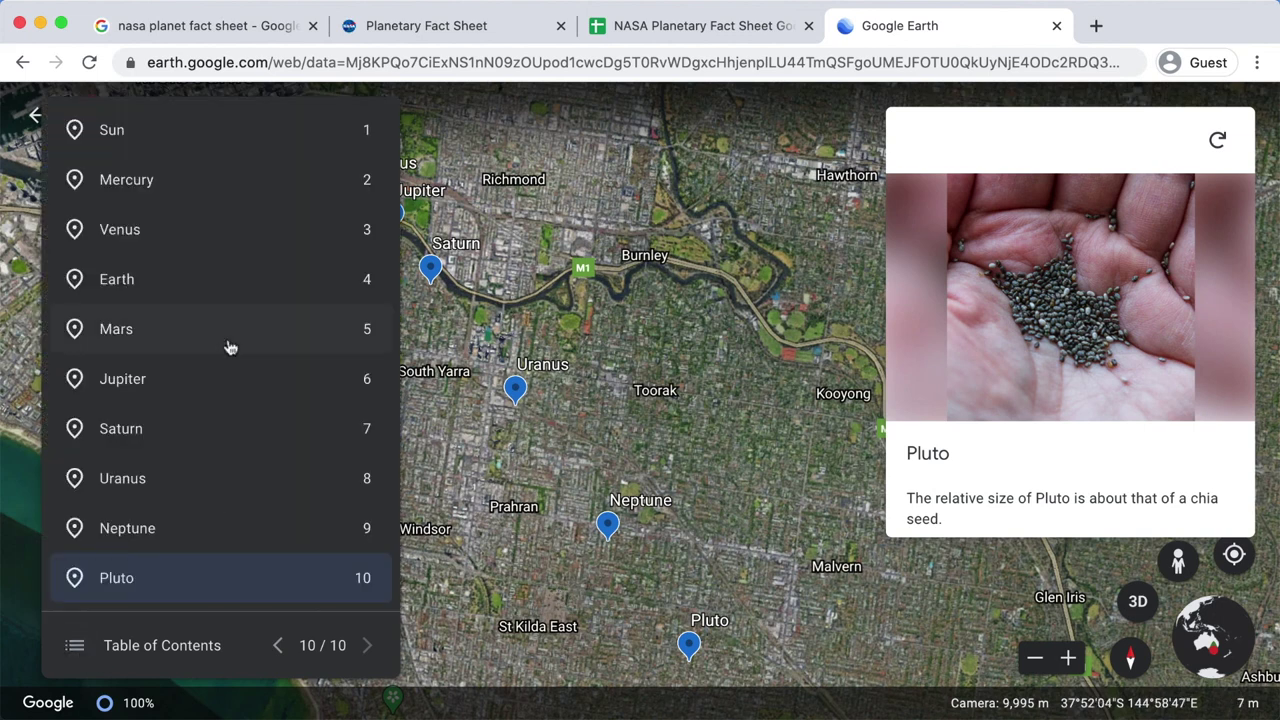
pyautogui.click(145, 138)
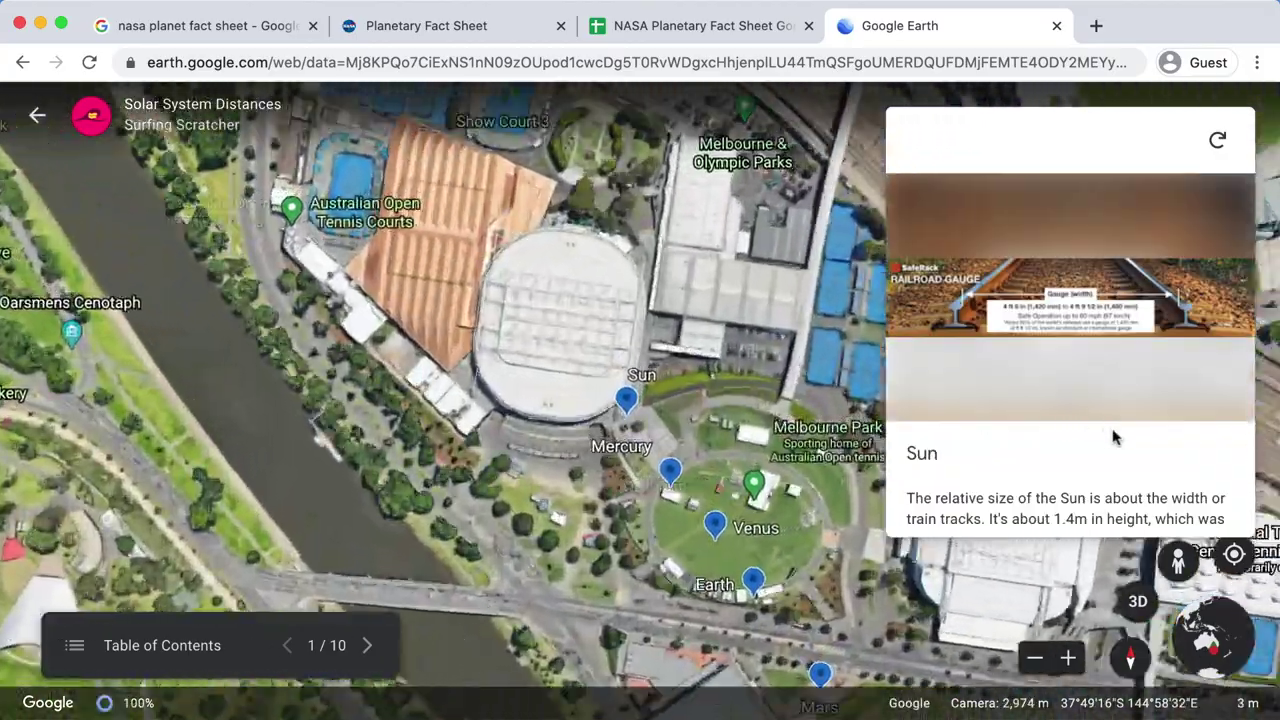
pyautogui.scroll(-2, 1120, 450)
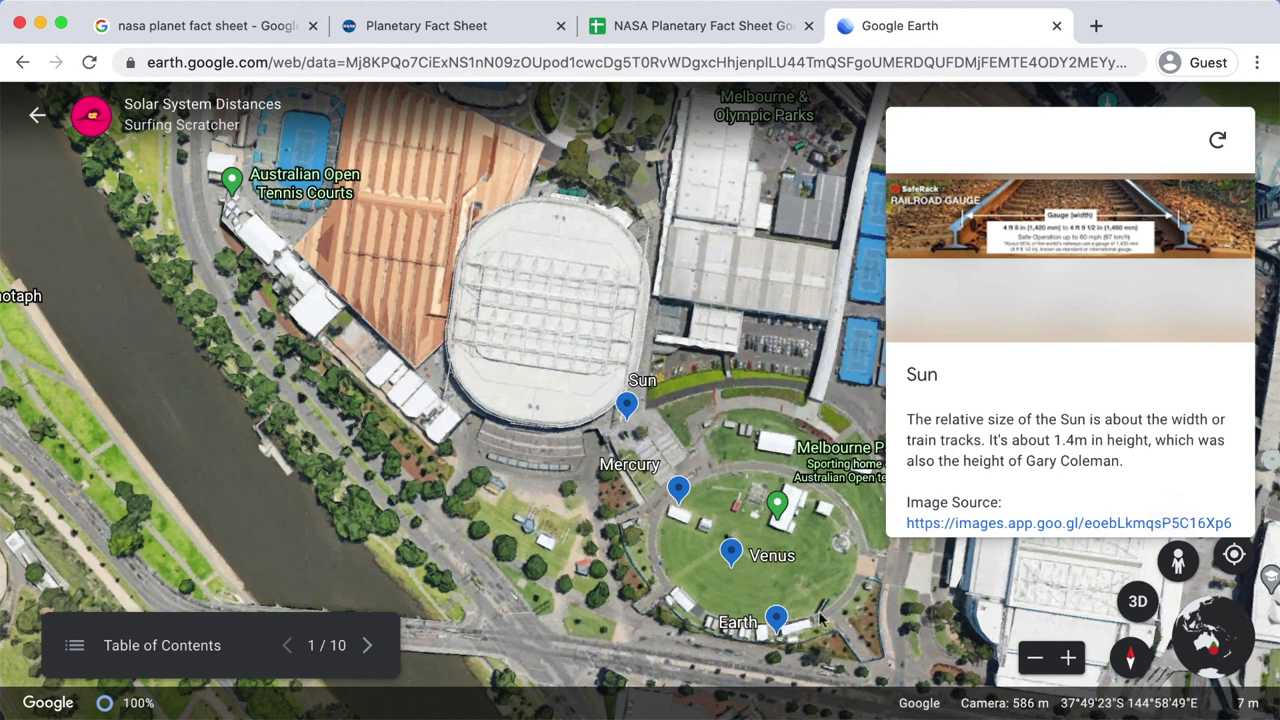
pyautogui.click(166, 652)
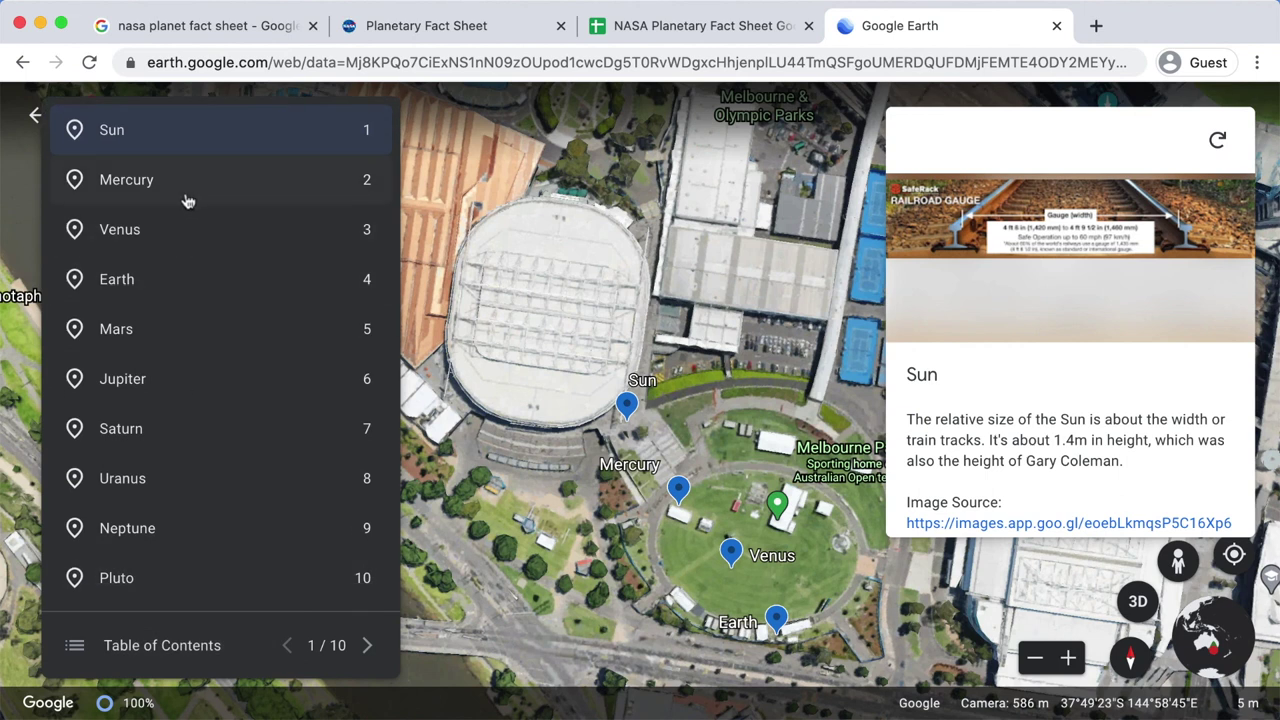